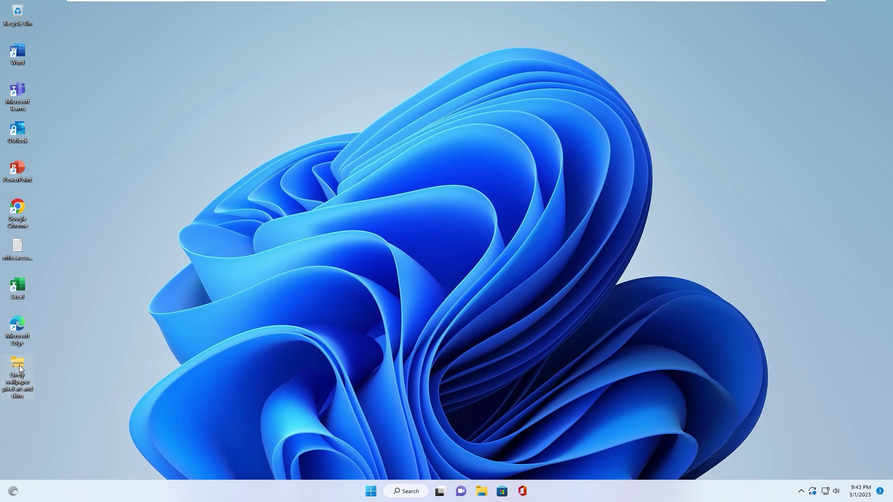
Step: Extract the Lively wallpaper pixel art and skins archive to the desktop and open the extracted folder
left_click_drag(19, 365, 150, 258)
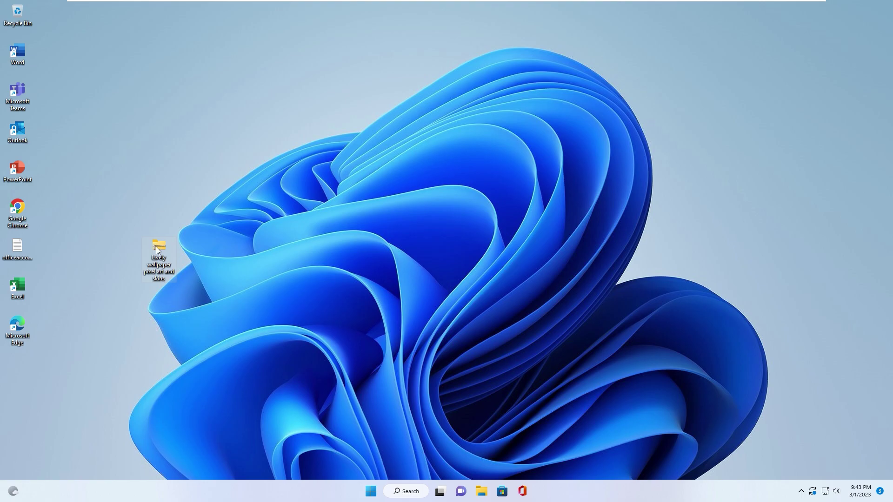
right_click(157, 247)
left_click(185, 307)
left_click(529, 335)
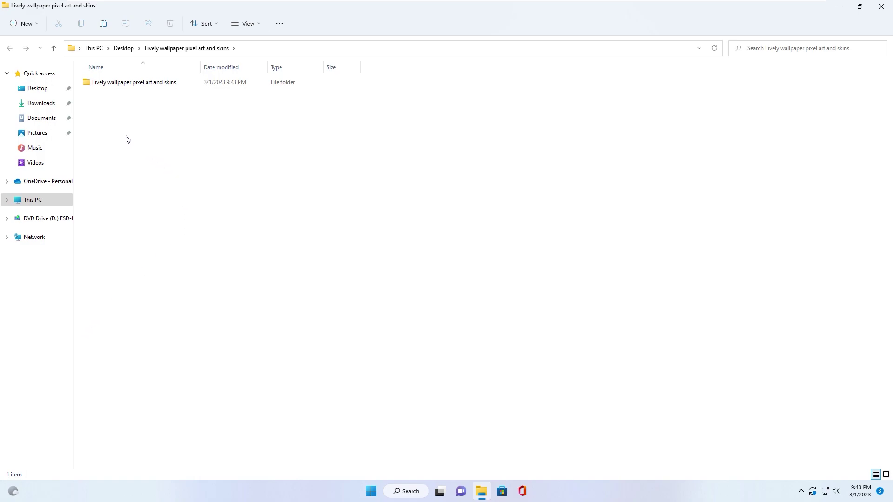
double_click(104, 85)
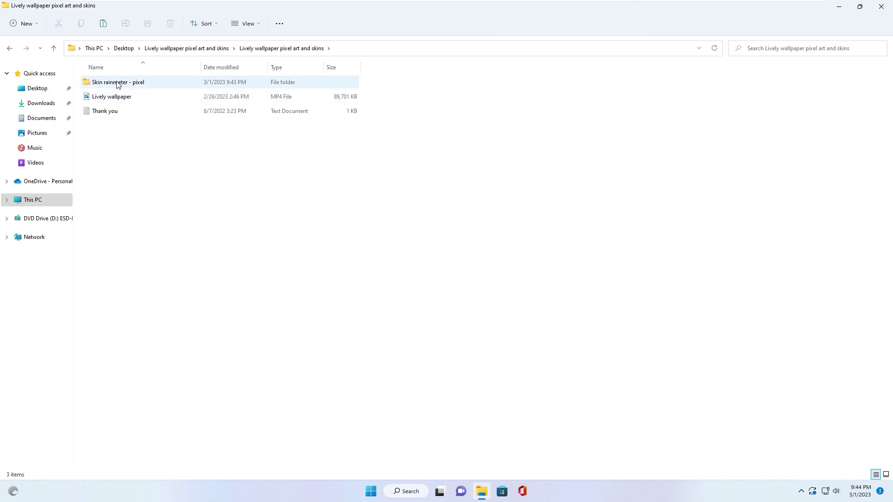
mouse_move(117, 83)
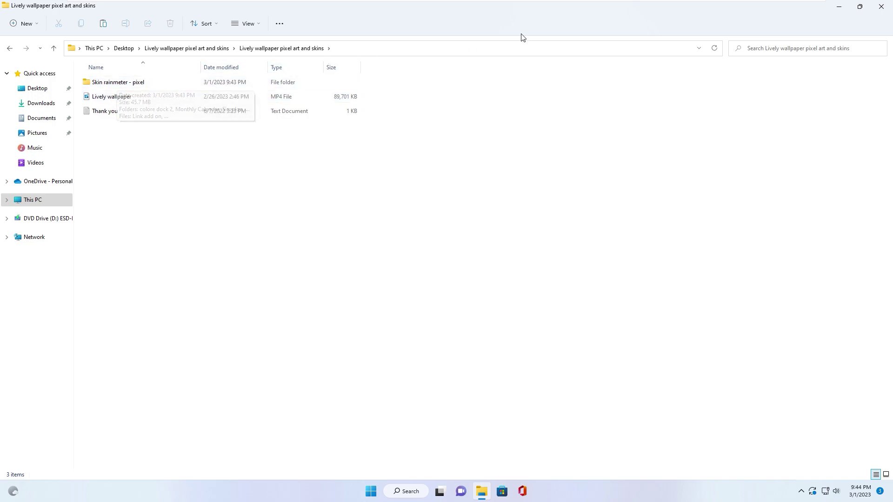
Step: Close the folder window and create a new folder on the desktop
left_click(881, 6)
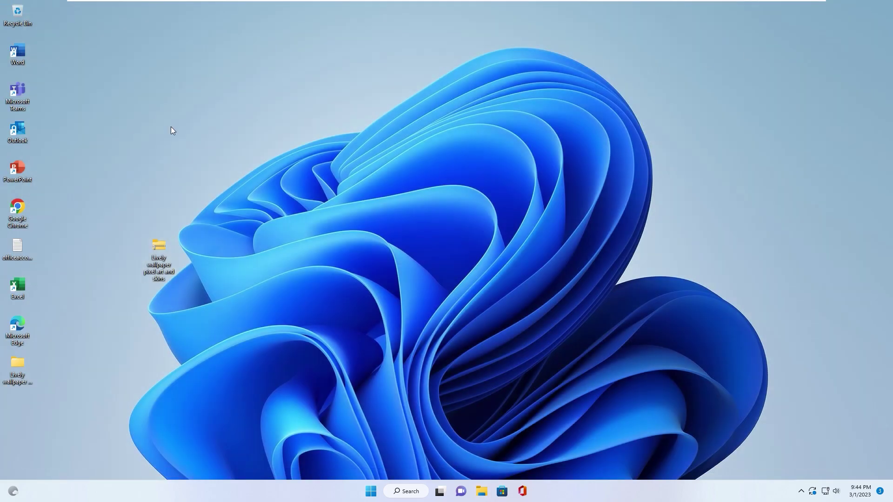
right_click(214, 124)
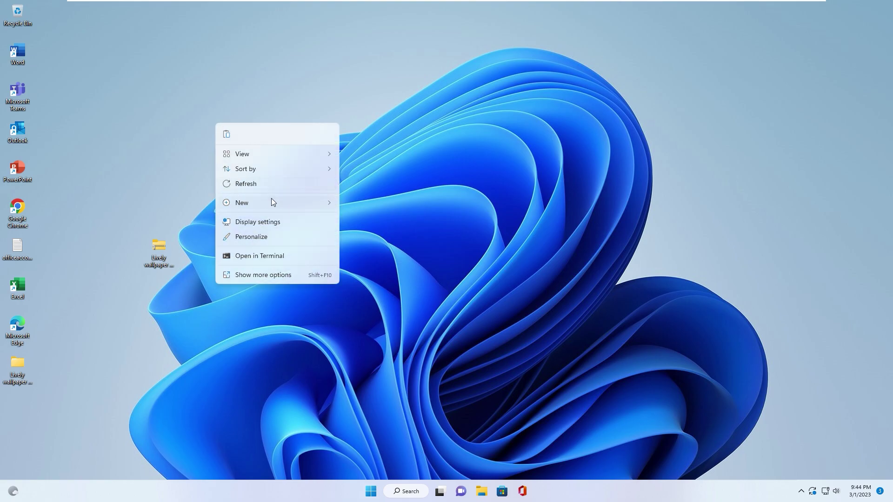
mouse_move(272, 203)
left_click(366, 204)
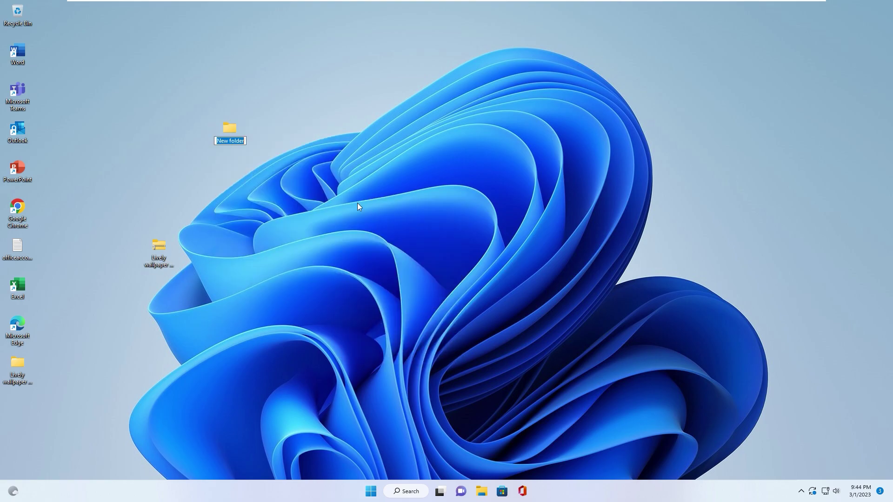
left_click(228, 131)
Step: Rename the new folder to an invisible blank name using Alt+255
right_click(229, 130)
left_click(274, 274)
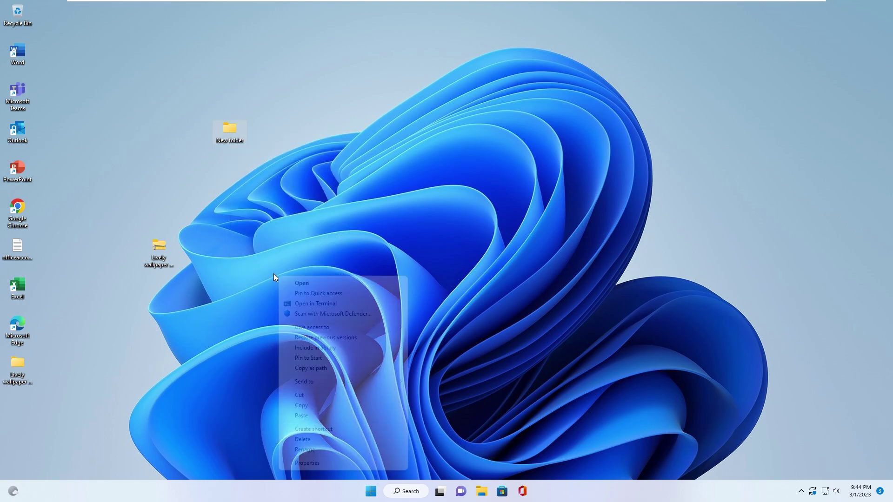
left_click(307, 450)
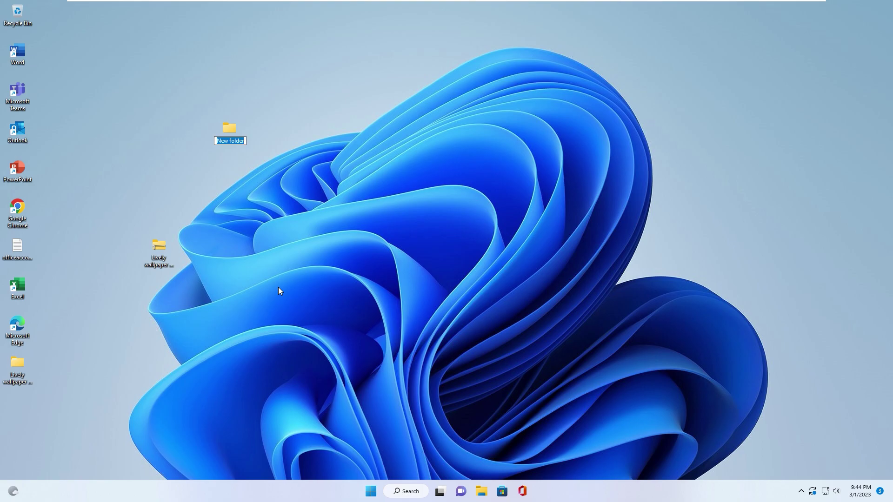
key("alt+255")
key("Return")
Step: Set the nameless folder's icon to the blank icon in Properties > Customize, then refresh the desktop
right_click(228, 128)
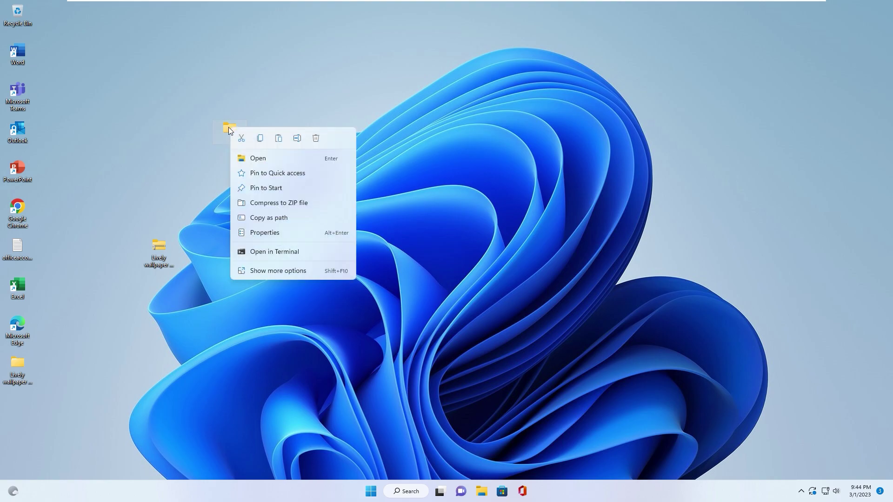
left_click(264, 271)
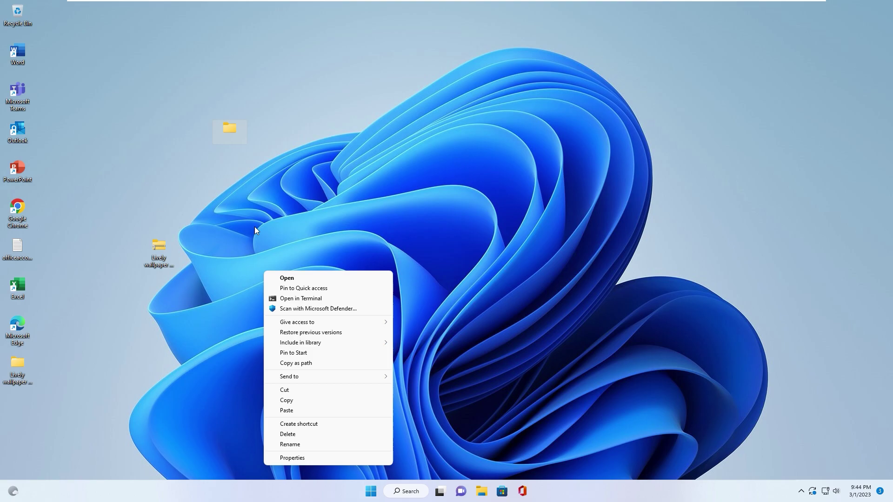
left_click(280, 459)
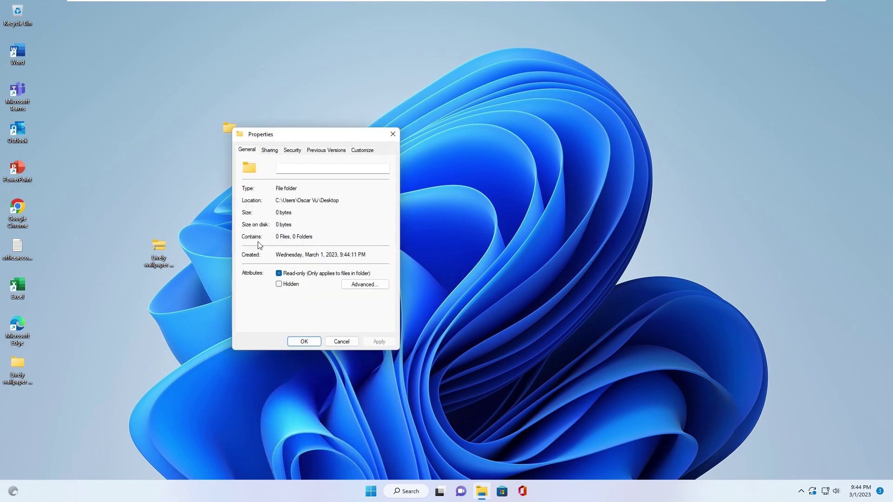
left_click(360, 152)
left_click(262, 290)
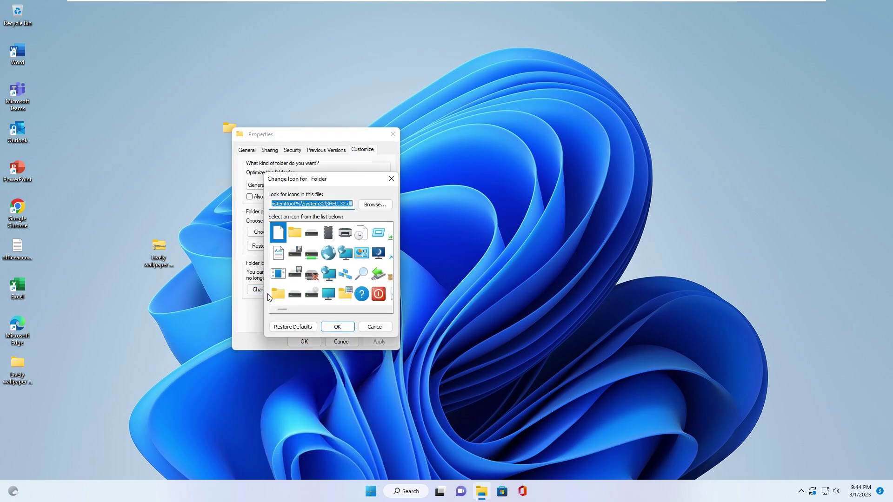
left_click_drag(283, 309, 381, 309)
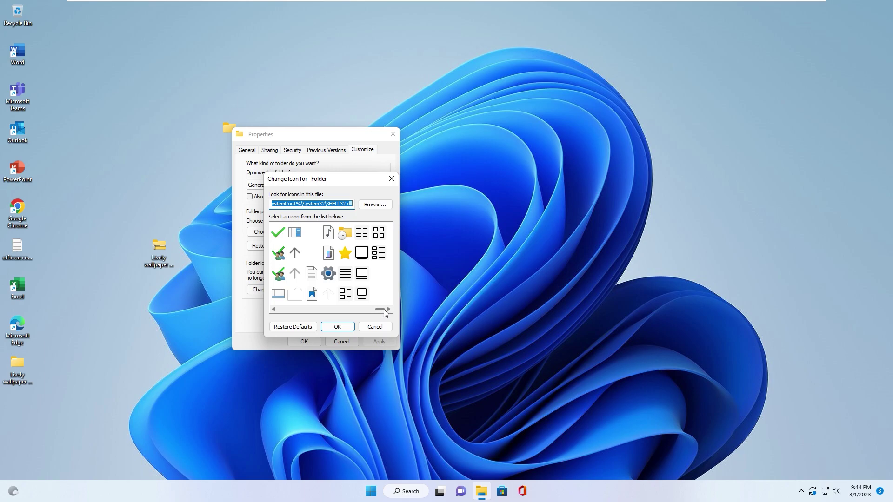
left_click(295, 298)
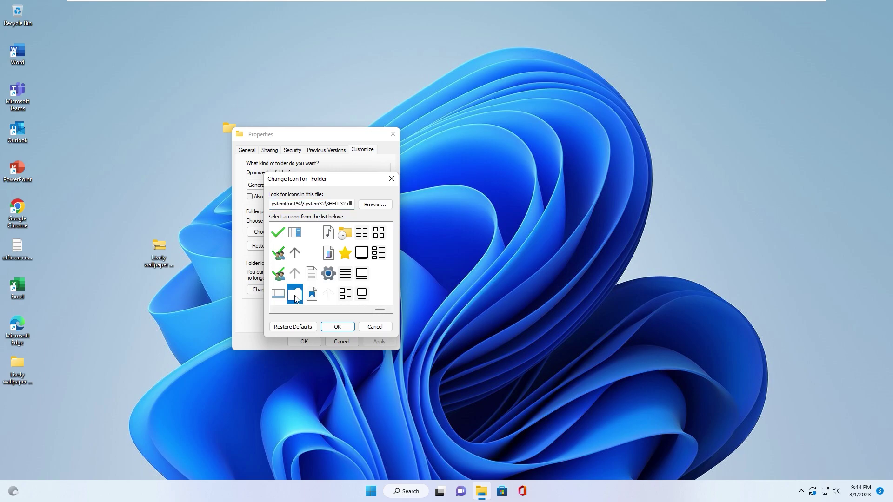
left_click(335, 327)
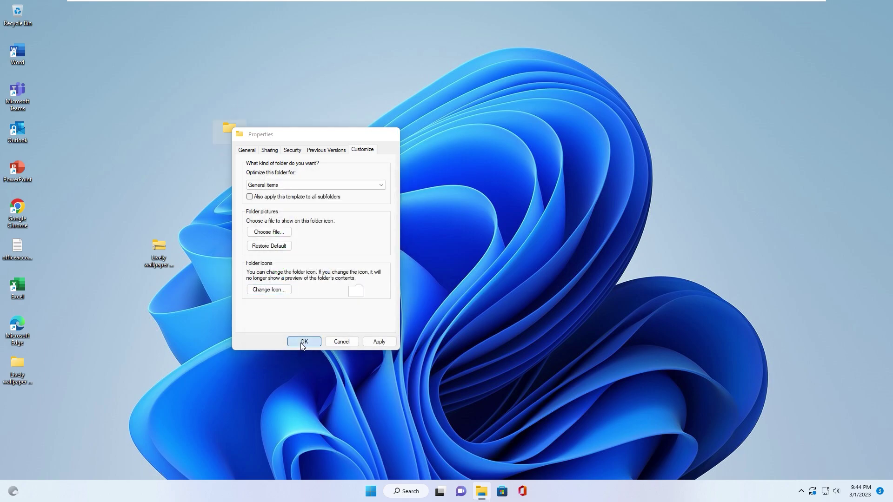
left_click(304, 341)
right_click(284, 158)
left_click(307, 218)
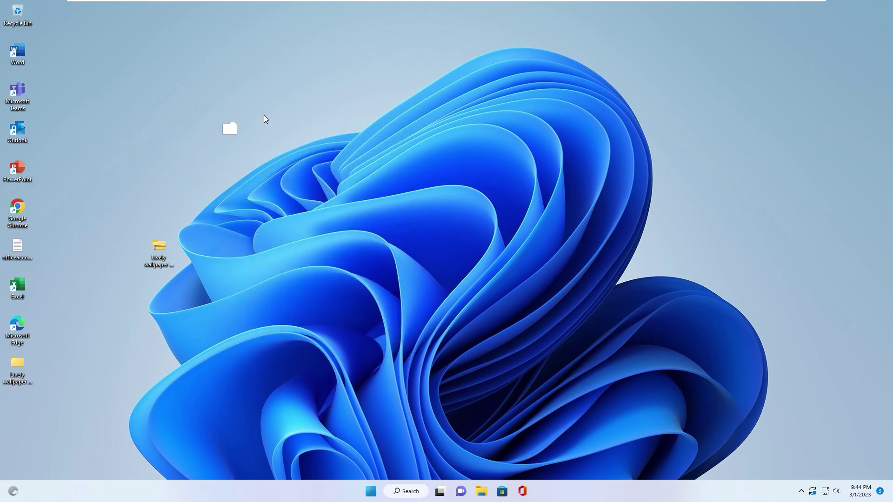
Step: Move the zip and all desktop shortcuts into the blank folder, then place it below Recycle Bin
mouse_move(160, 247)
left_mouse_down()
mouse_move(214, 140)
mouse_move(230, 128)
left_mouse_up()
mouse_move(117, 384)
left_mouse_down()
mouse_move(14, 50)
mouse_move(231, 132)
left_mouse_up()
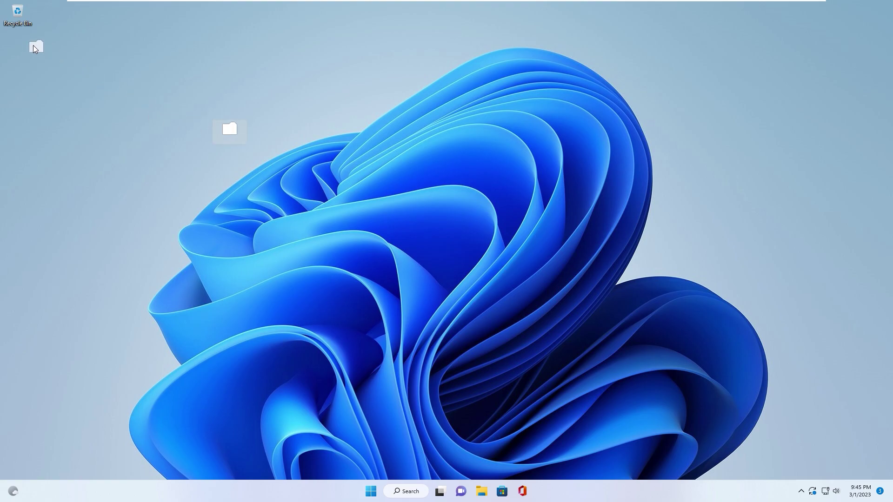
left_click_drag(32, 45, 19, 46)
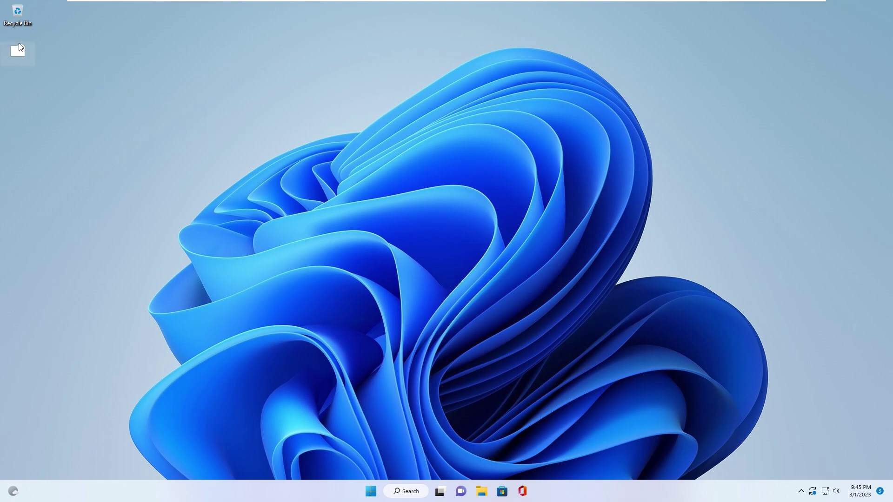
Step: Uncheck Recycle Bin in Personalization > Themes > Desktop icon settings, then close Settings
left_click(360, 493)
left_click(416, 259)
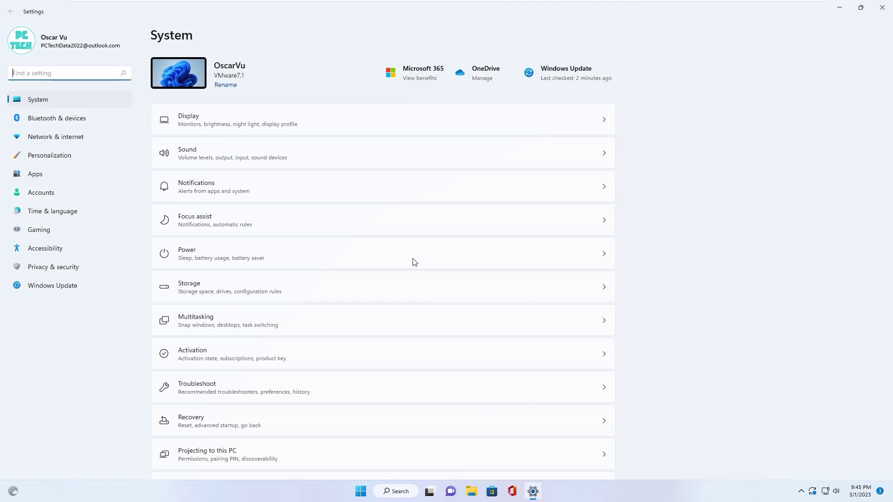
left_click(55, 155)
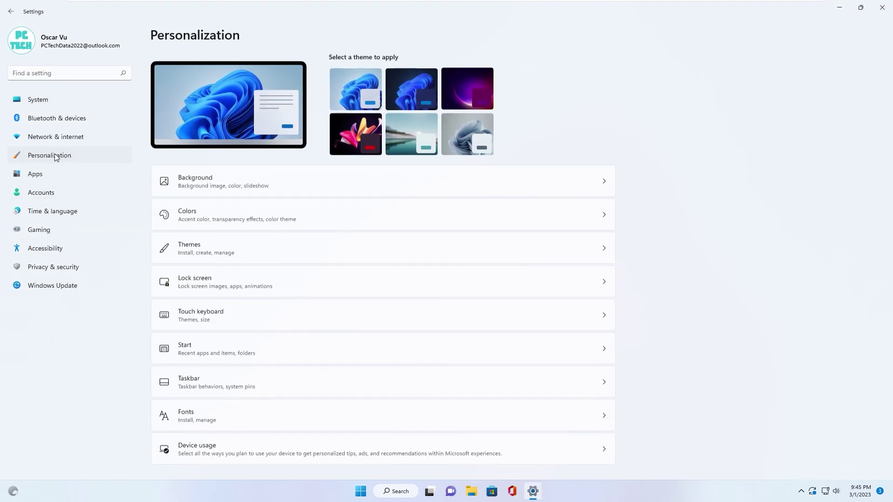
left_click(194, 248)
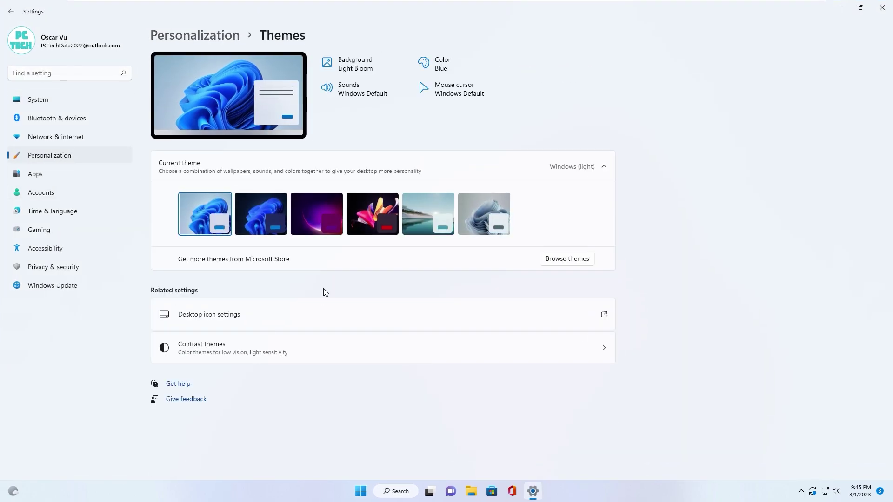
left_click(260, 314)
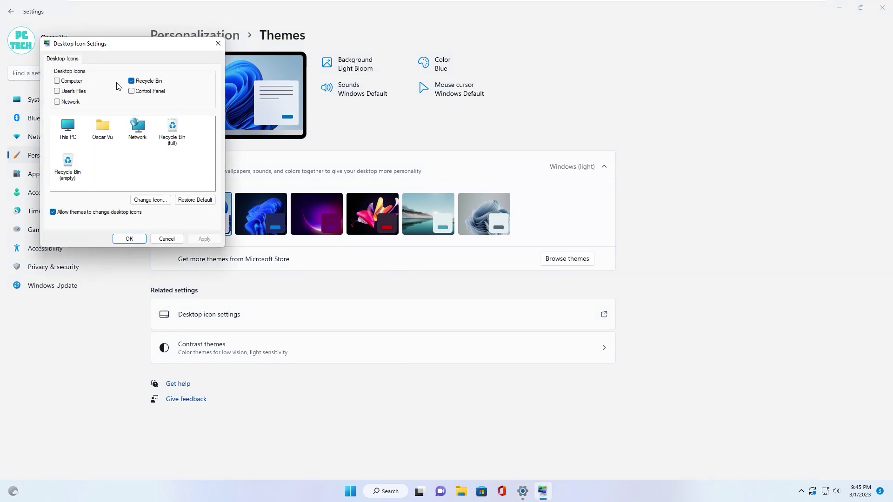
left_click(129, 239)
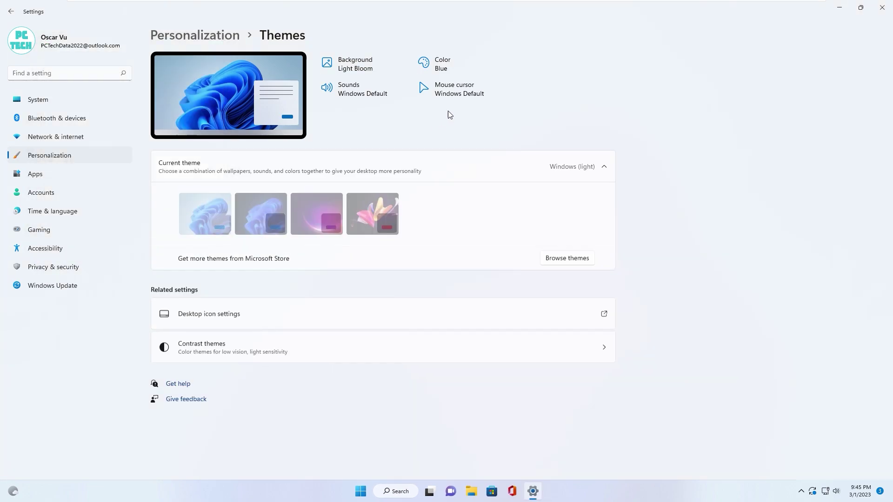
left_click(882, 7)
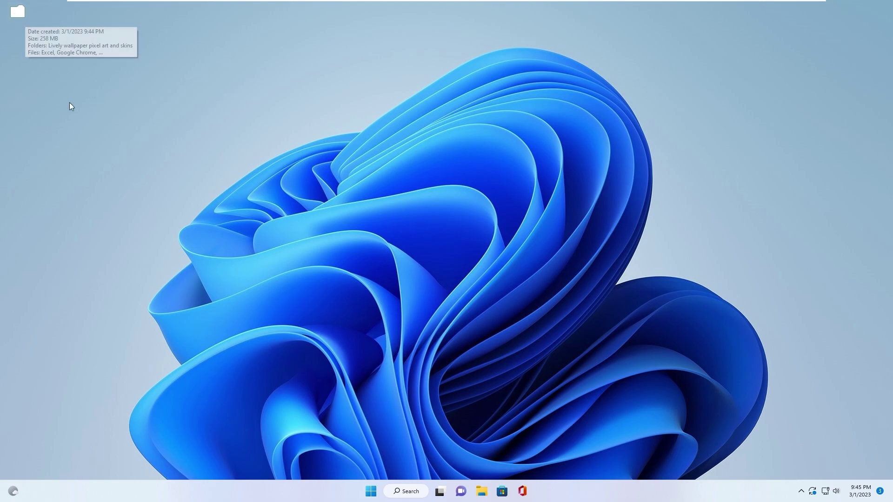
Step: Search the Store for 'lively wallpaper', then install and launch Lively Wallpaper
left_click(503, 491)
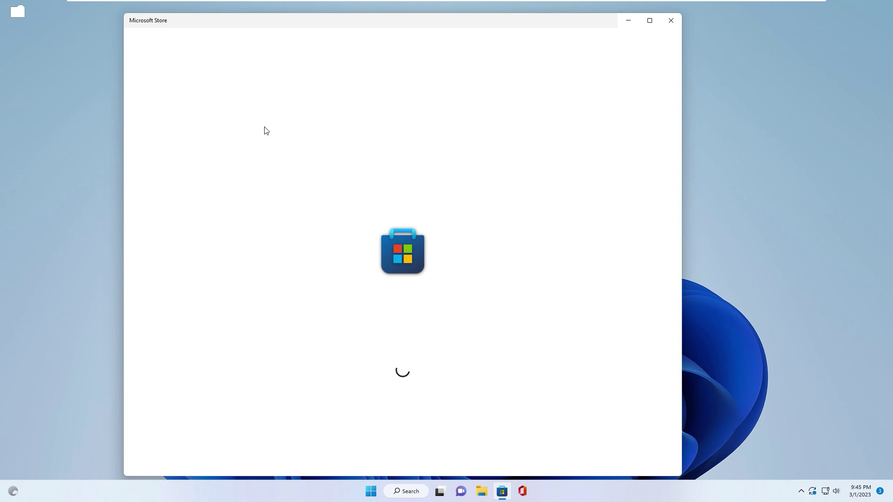
type("liv")
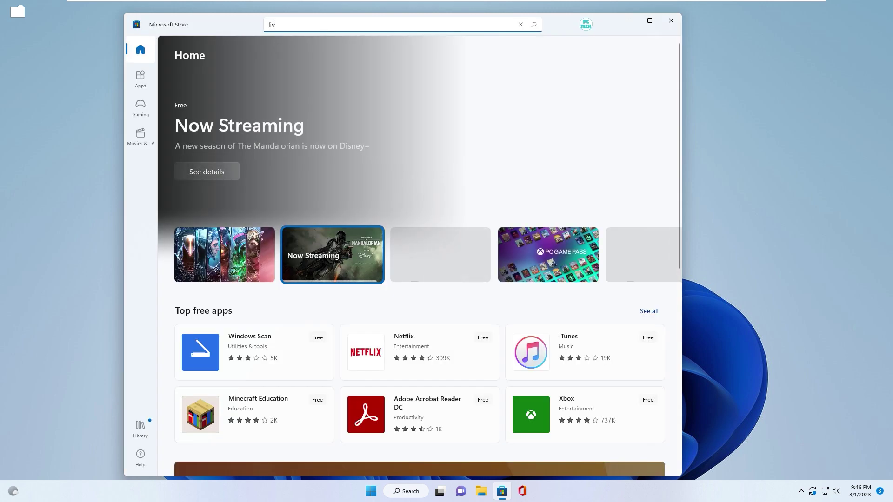
type("ely")
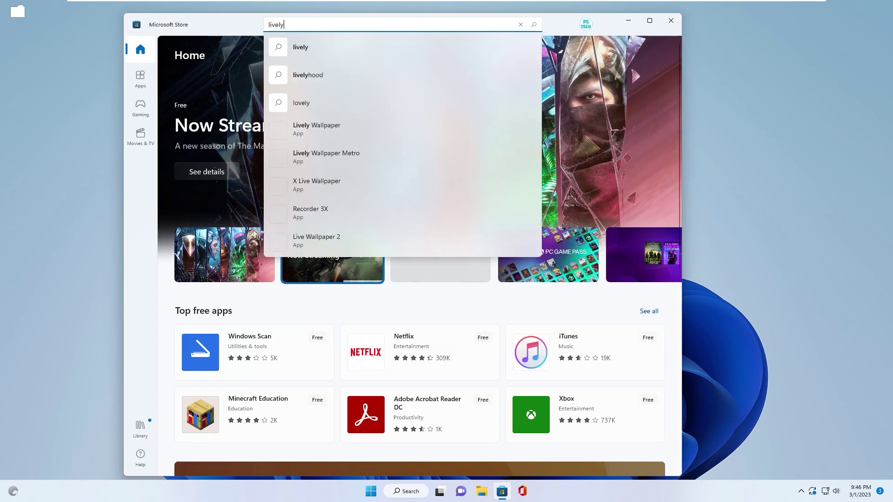
type(" wallpape")
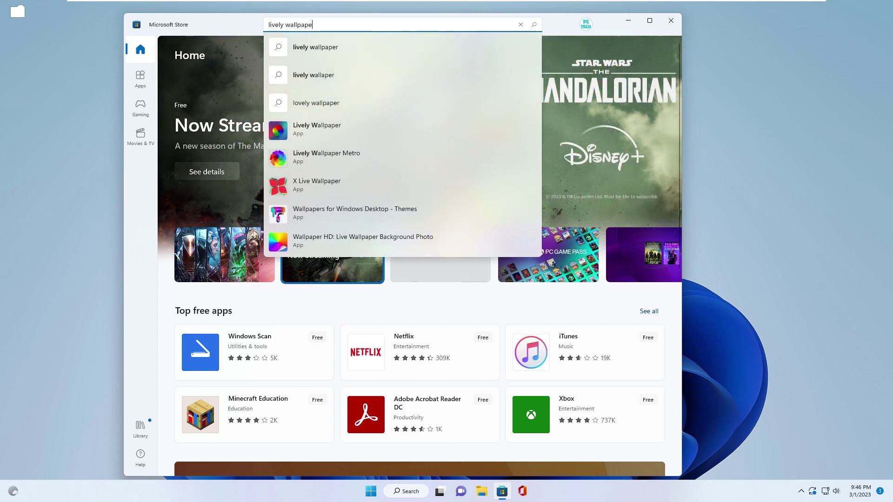
type("r")
key("Return")
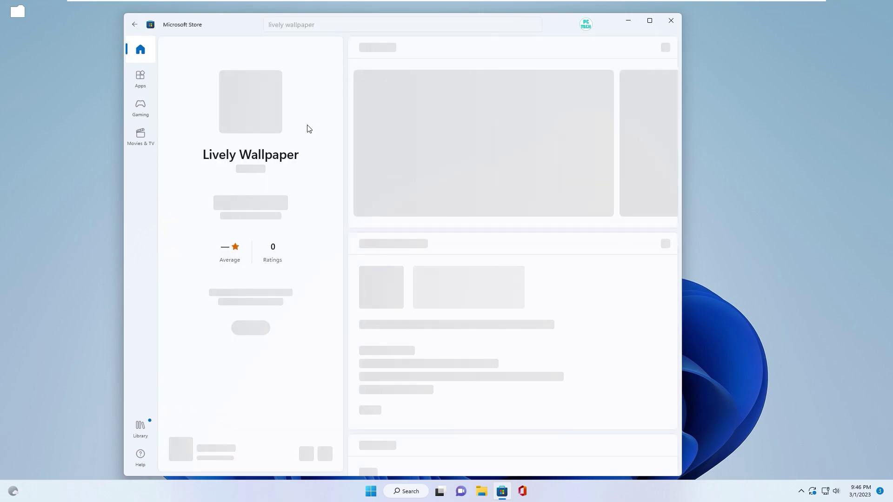
left_click(242, 202)
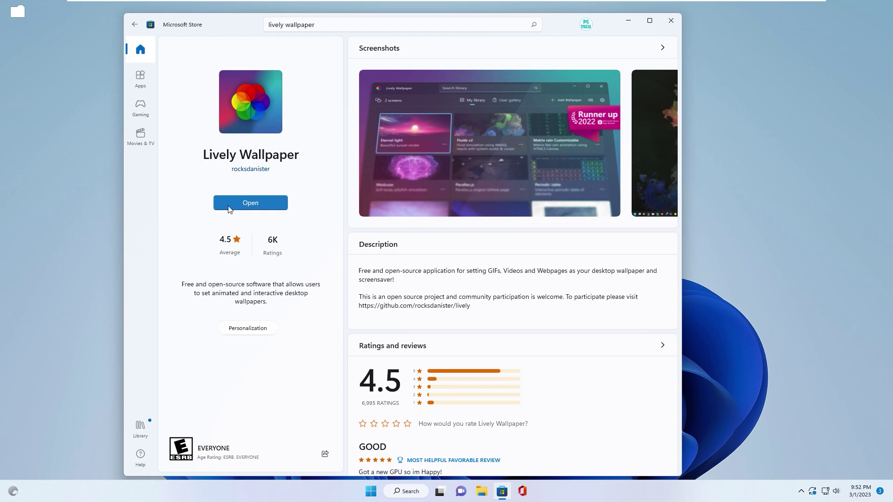
left_click(236, 204)
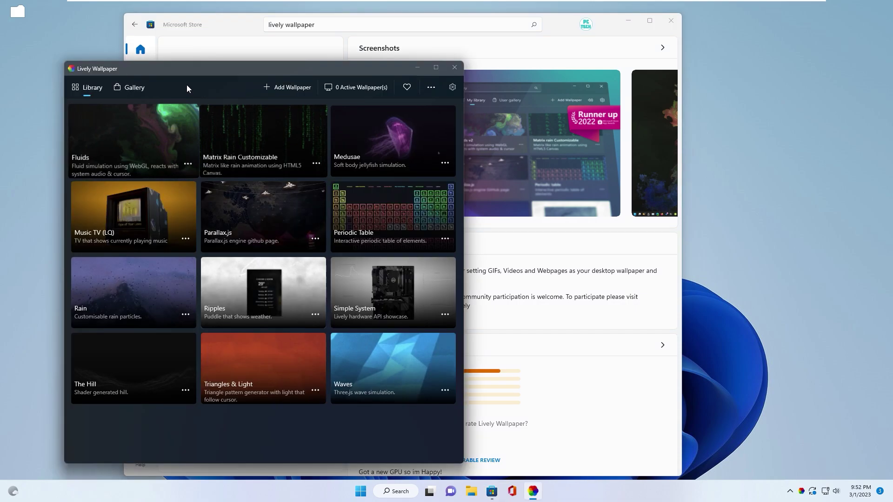
Step: Set the pixel-art MP4 from Desktop > Lively wallpaper pixel art and skins as wallpaper, then open settings
left_click_drag(184, 71, 211, 67)
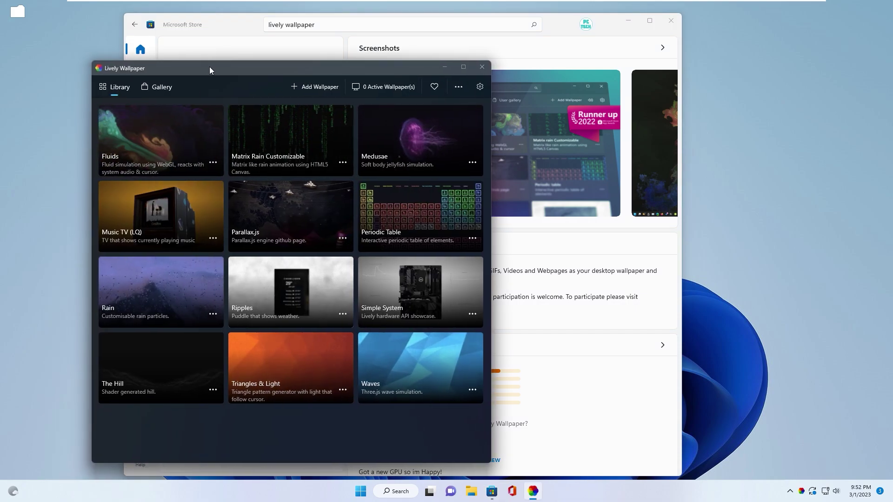
left_click(313, 91)
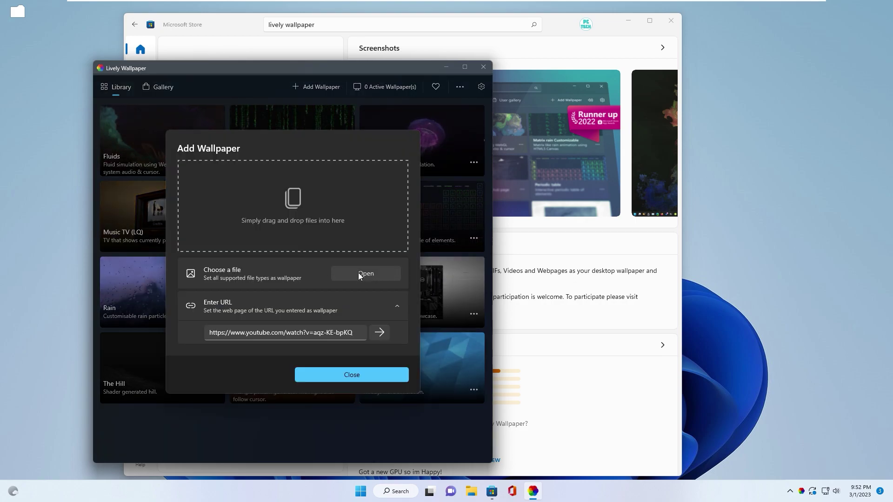
left_click(358, 273)
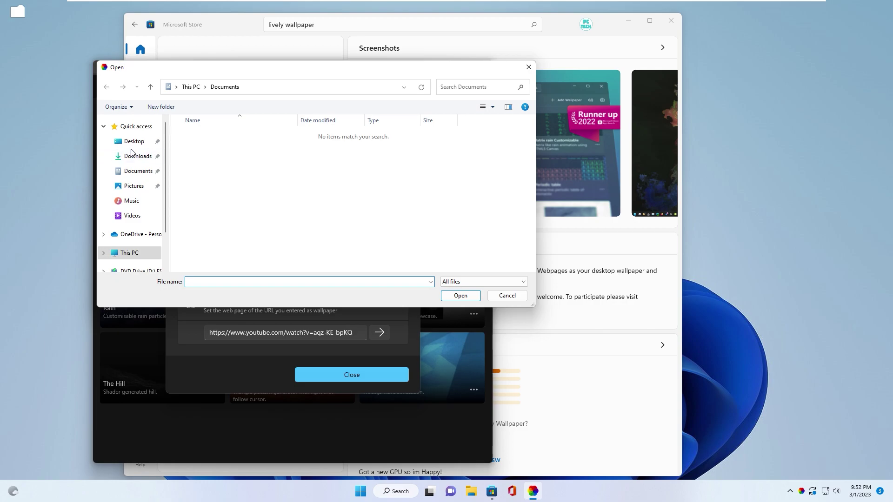
left_click(129, 147)
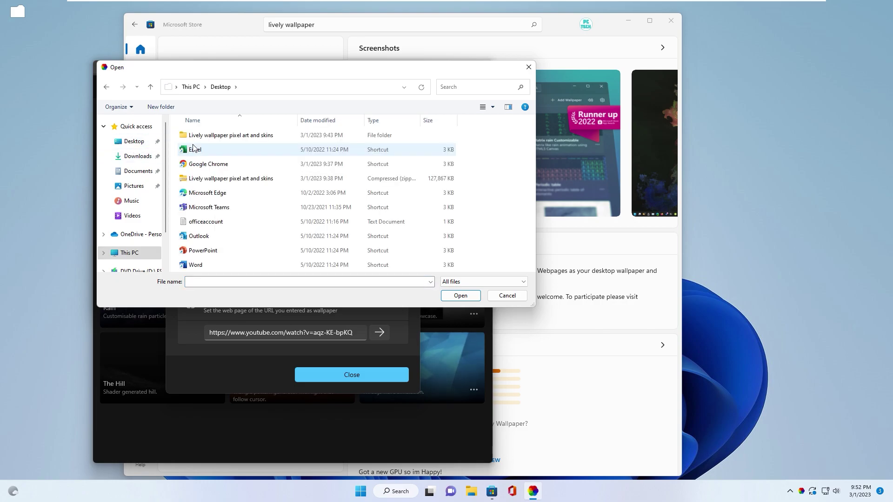
double_click(212, 135)
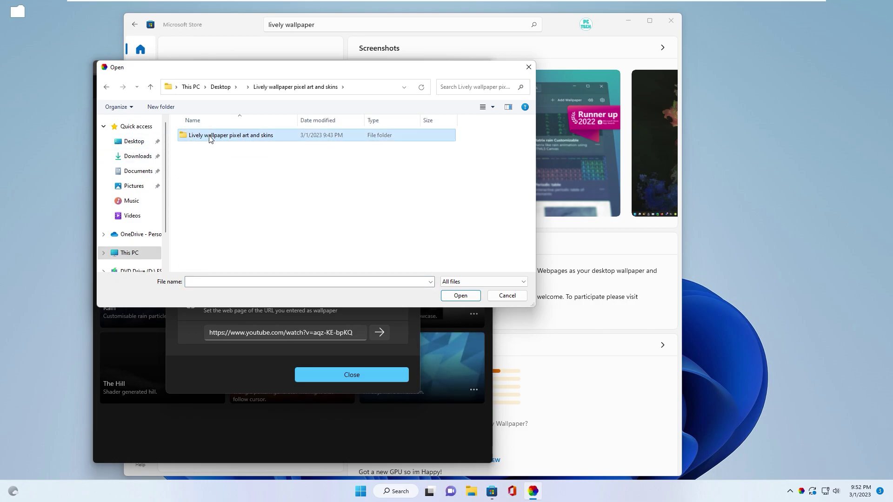
double_click(211, 136)
double_click(208, 149)
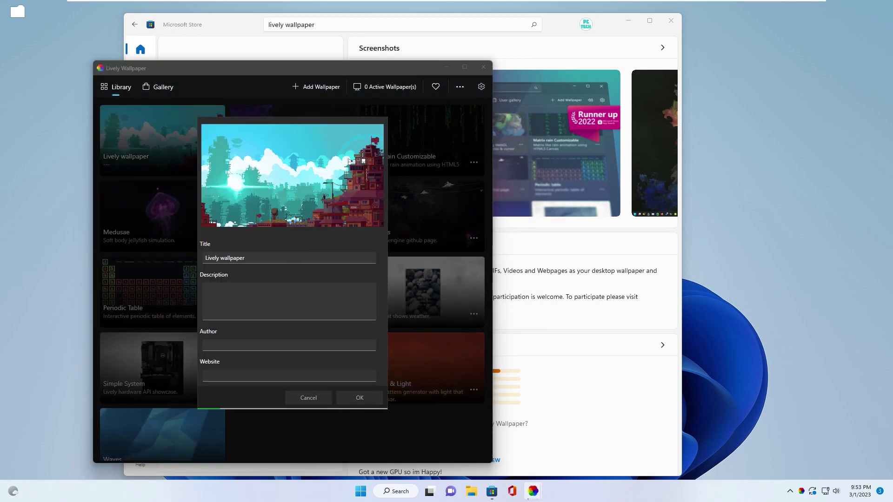
left_click(356, 399)
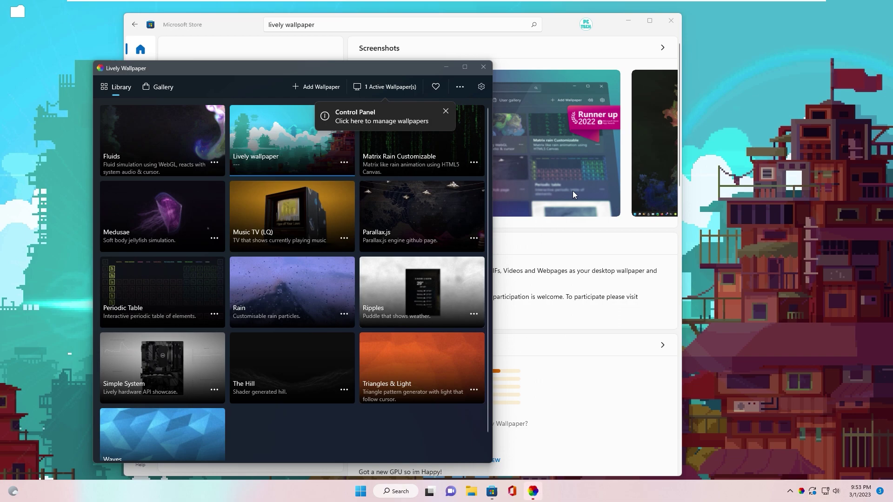
left_click(445, 112)
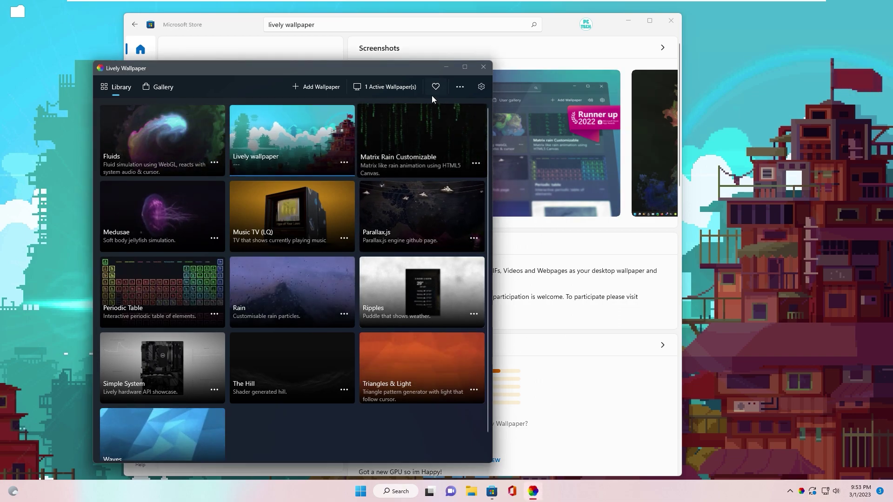
left_click(481, 87)
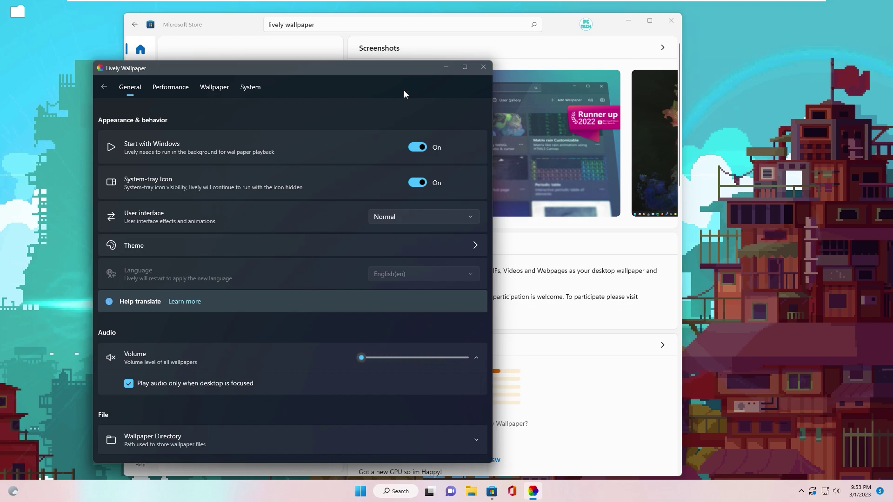
Step: Close Lively Wallpaper and open the TranslucentTB page from a new Store search
left_click(484, 68)
left_click(328, 355)
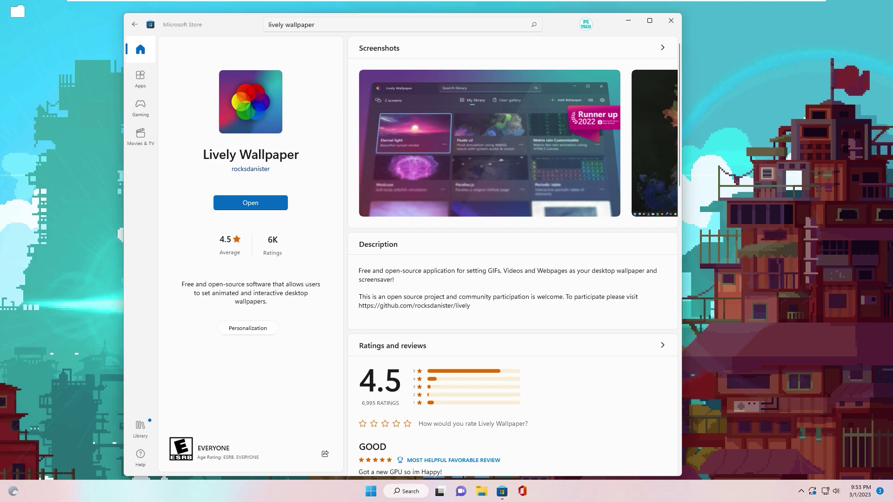
left_click(391, 25)
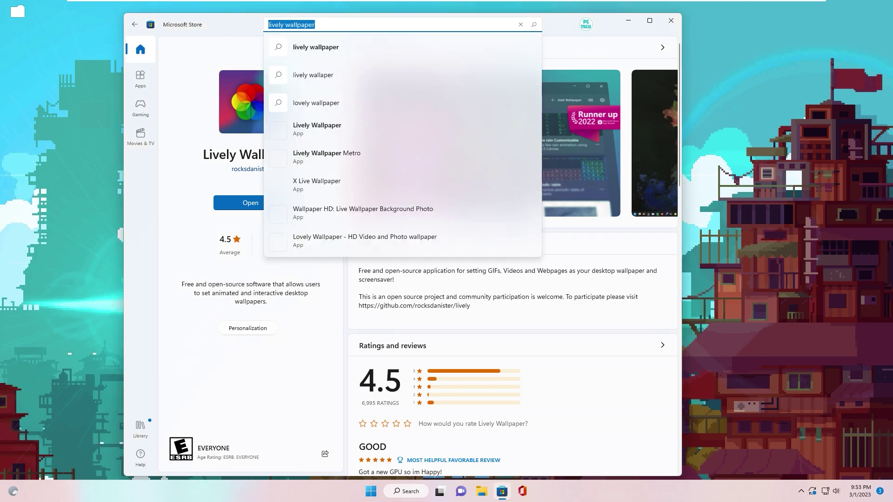
type("tra")
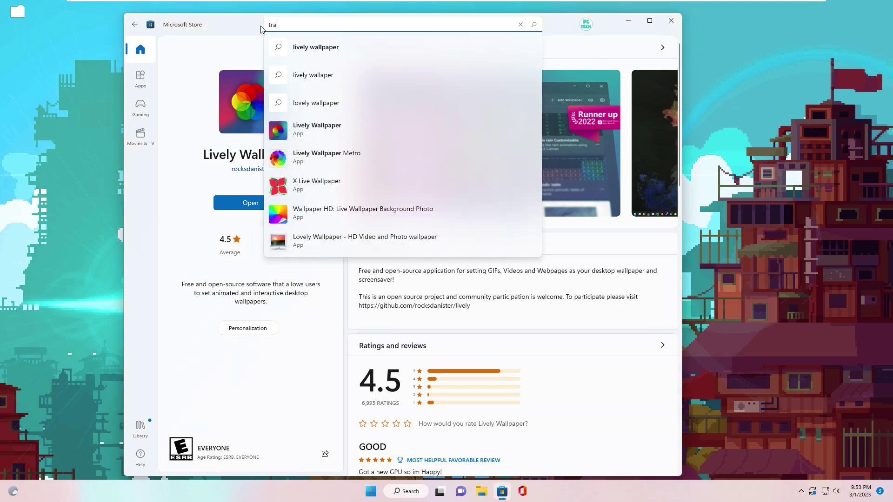
type("nslucenttb")
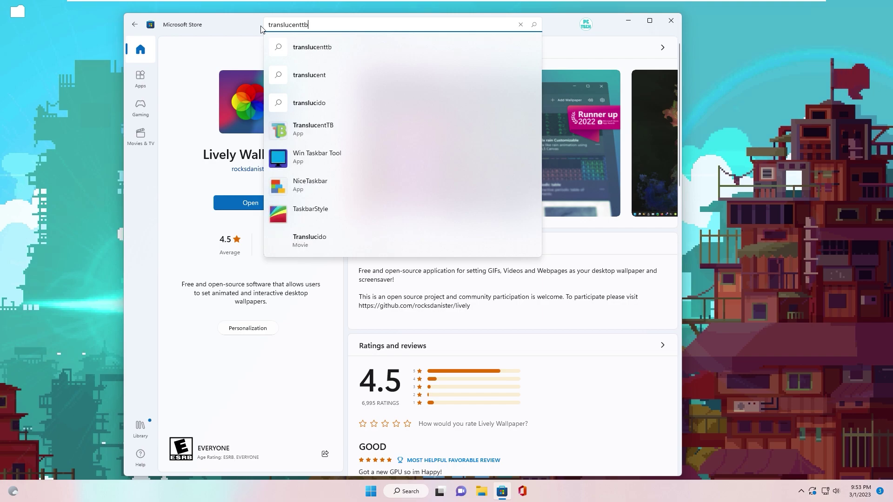
left_click(300, 129)
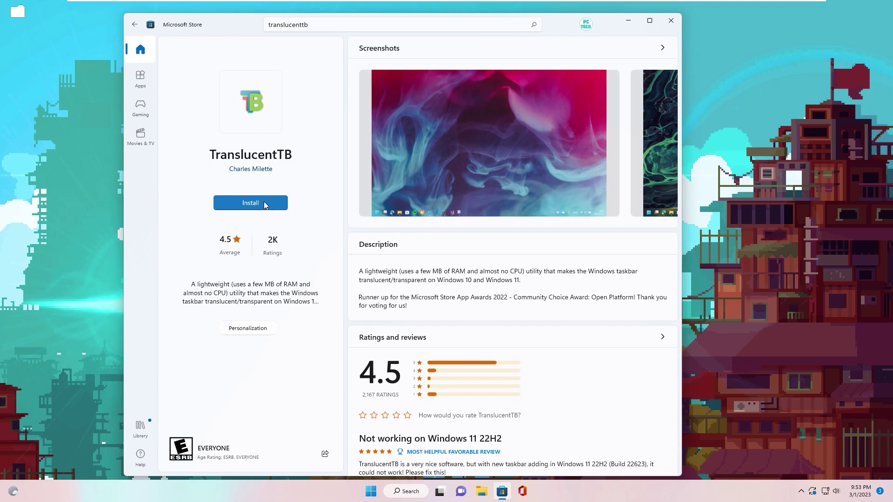
Step: Install and launch TranslucentTB, continue past its welcome, then close the Store
left_click(239, 205)
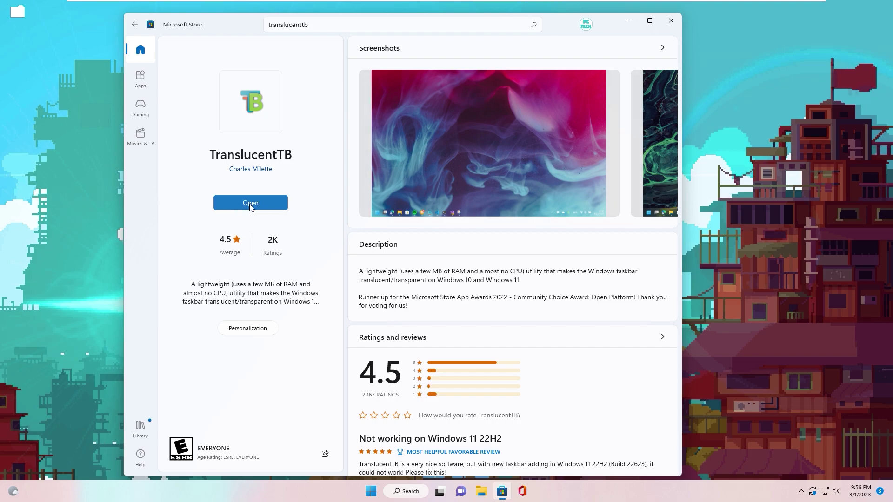
left_click(250, 203)
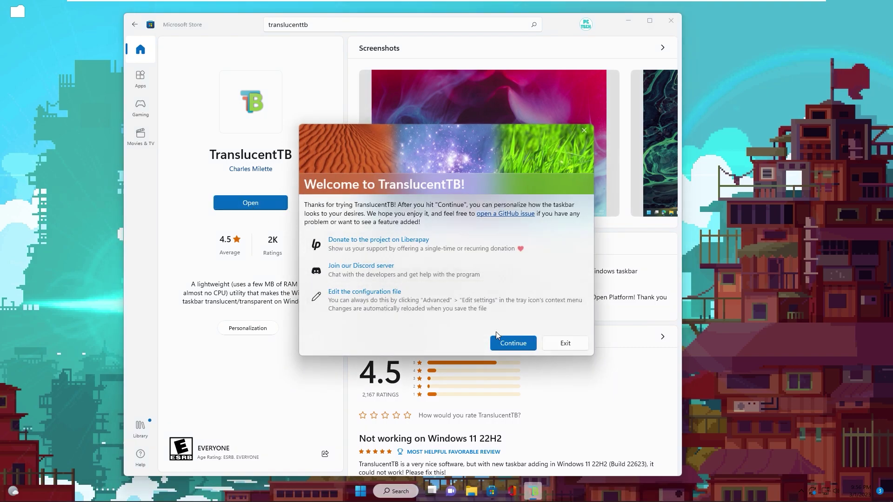
left_click(512, 344)
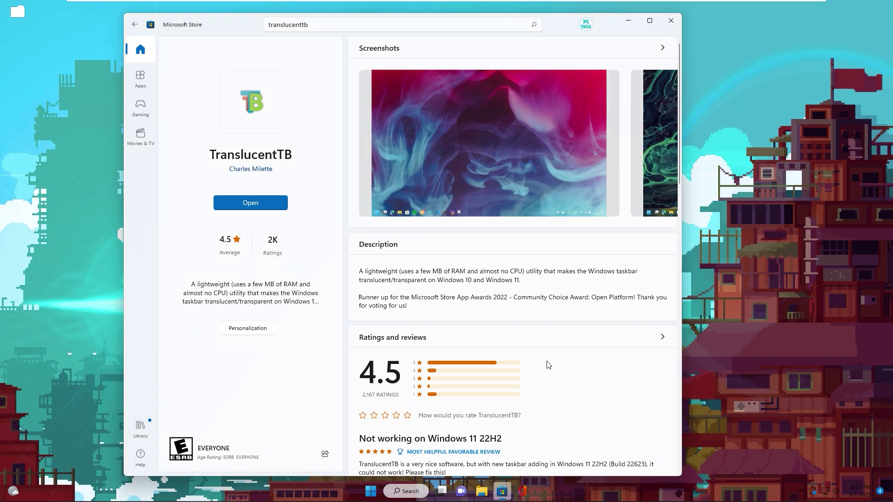
left_click(671, 20)
left_click(370, 491)
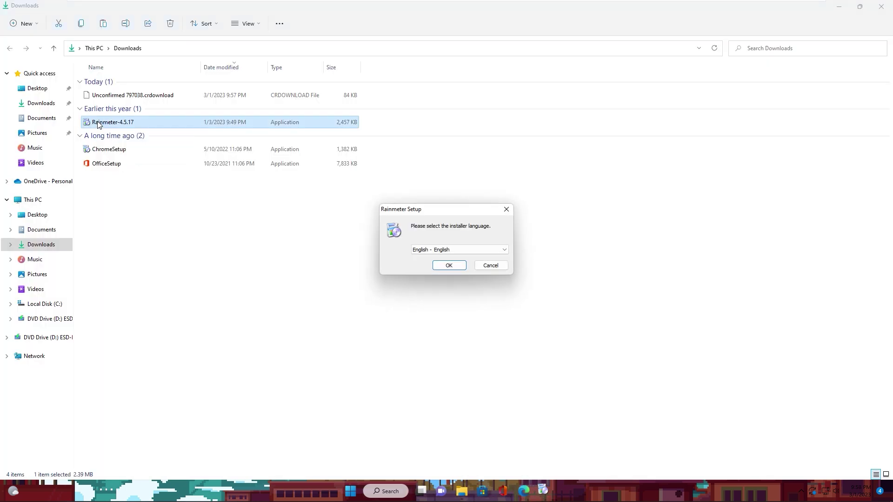
Step: Install Rainmeter 4.5.17 in English with the standard setup and run it
left_click(441, 265)
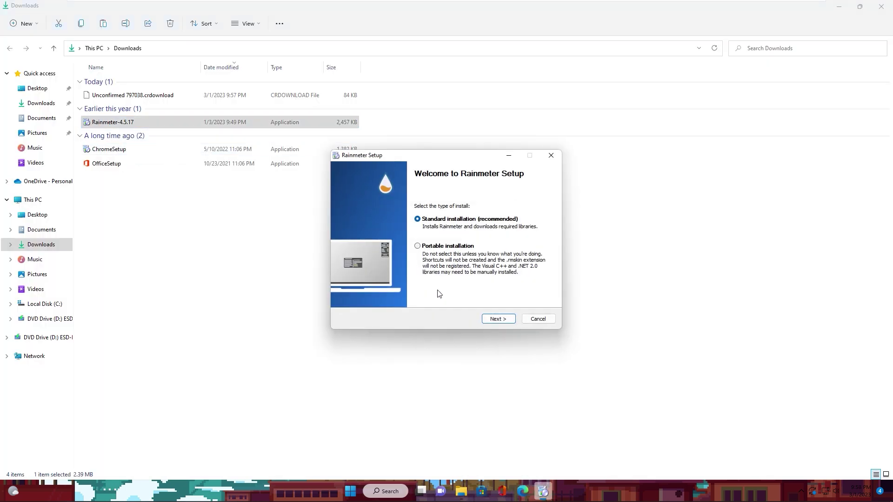
left_click(490, 320)
left_click(493, 319)
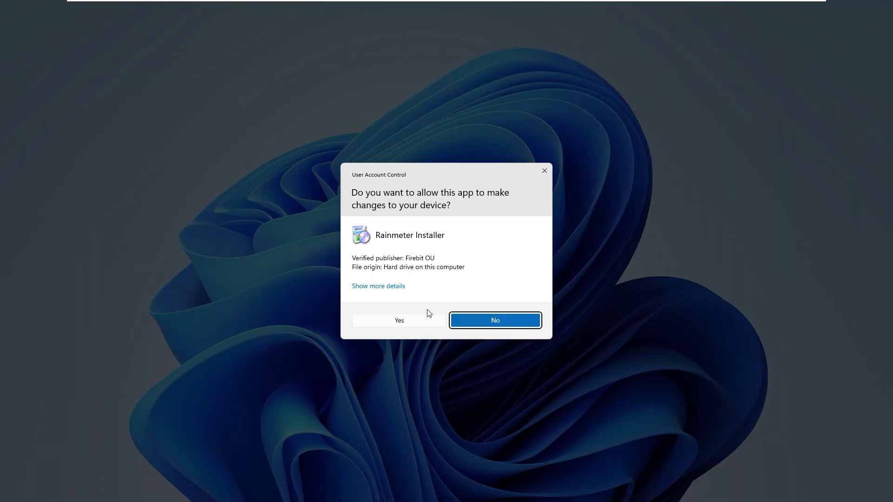
key("Return")
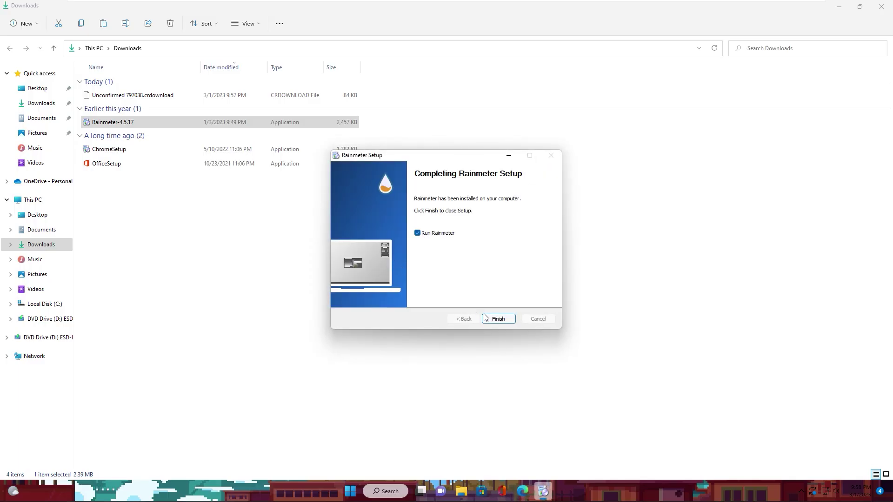
left_click(496, 320)
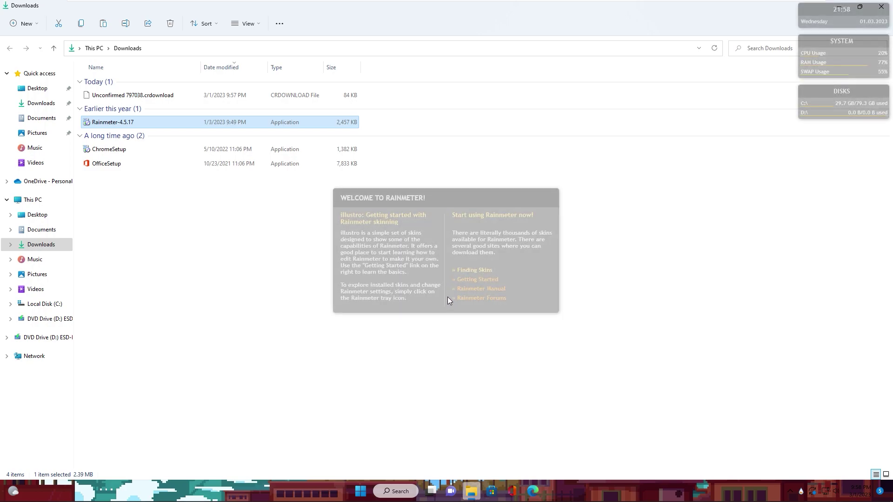
Step: Unload the Rainmeter welcome window and the illustro clock, system and disks skins
right_click(529, 291)
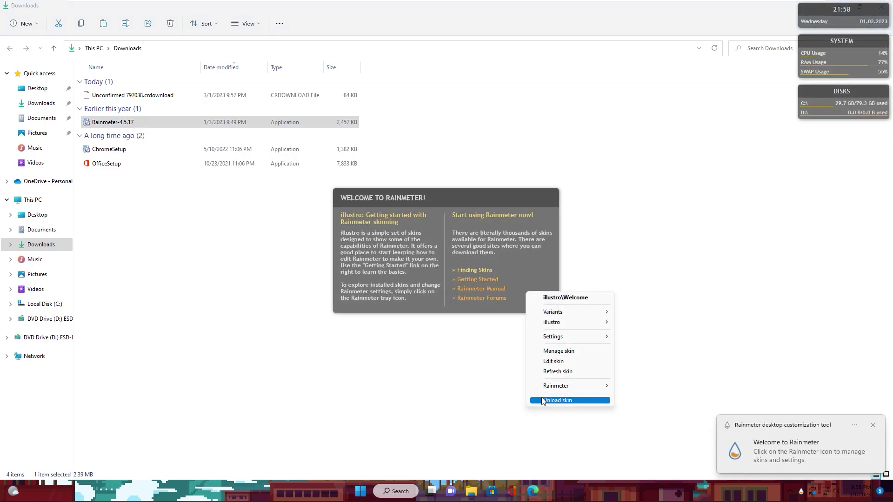
left_click(553, 395)
left_click(839, 5)
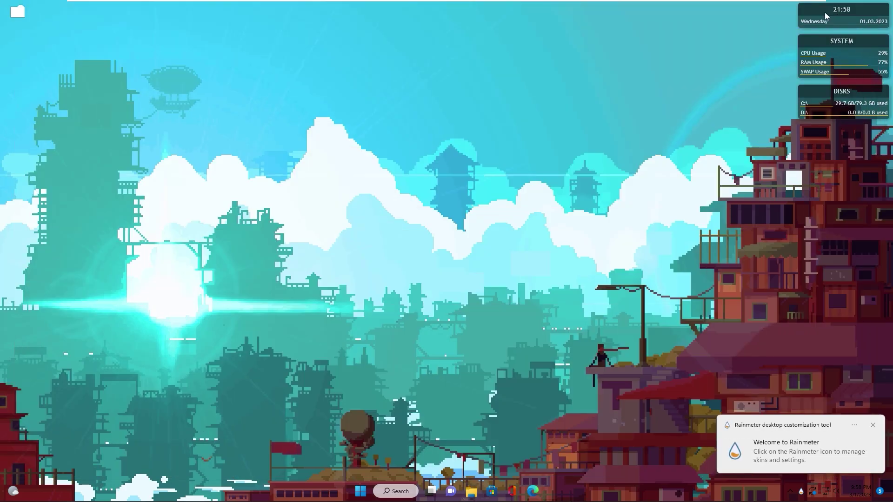
right_click(810, 11)
left_click(841, 119)
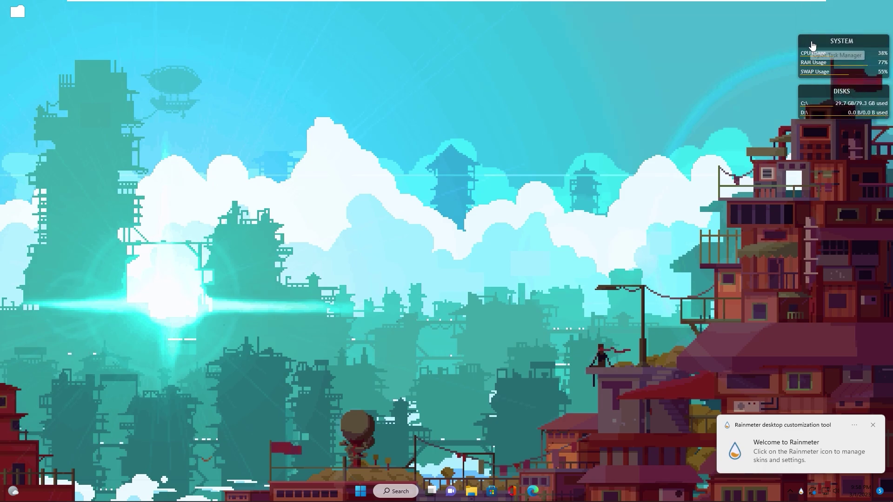
right_click(813, 42)
left_click(828, 150)
right_click(815, 83)
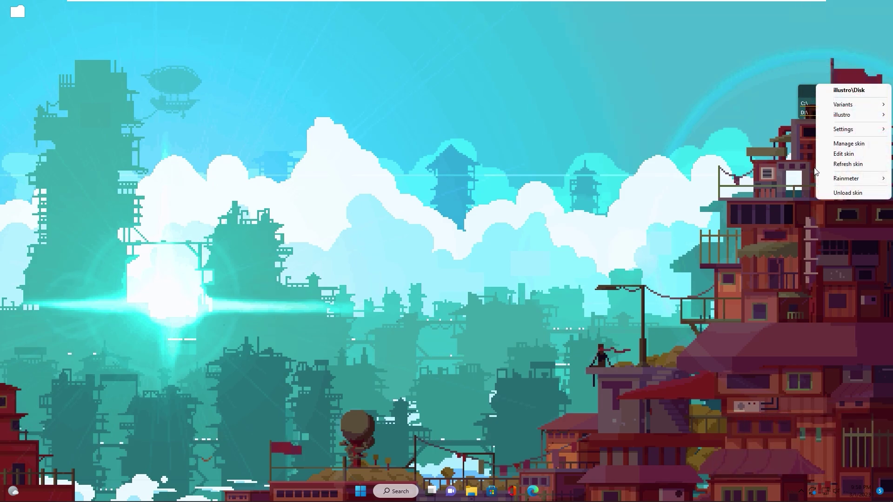
left_click(847, 191)
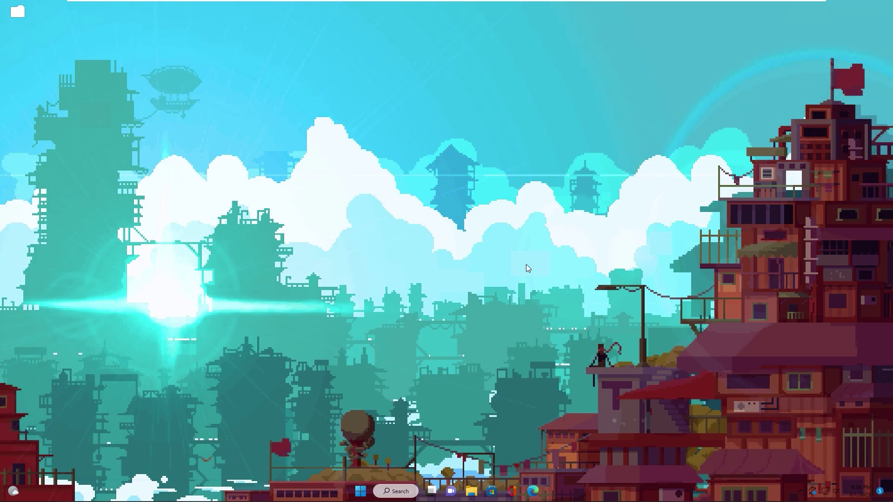
Step: Open the nested 'Skin rainmeter - pixel' folder inside Lively wallpaper pixel art and skins
double_click(16, 12)
double_click(98, 86)
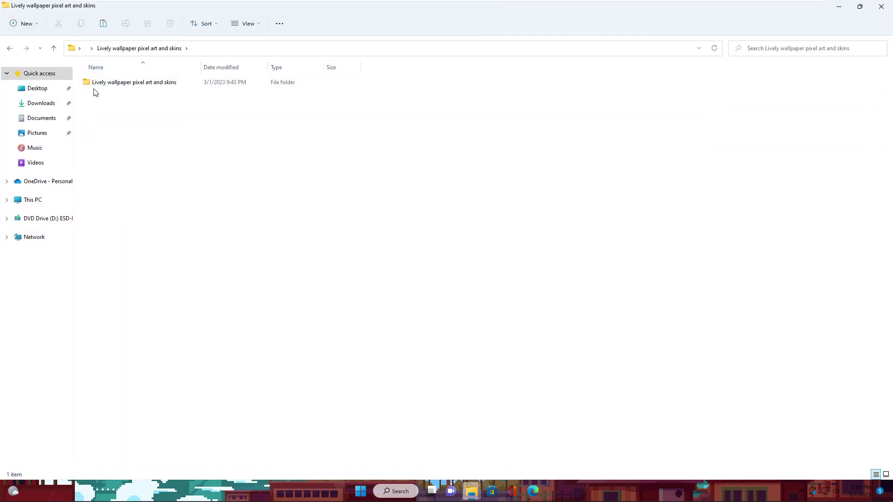
double_click(95, 86)
double_click(105, 83)
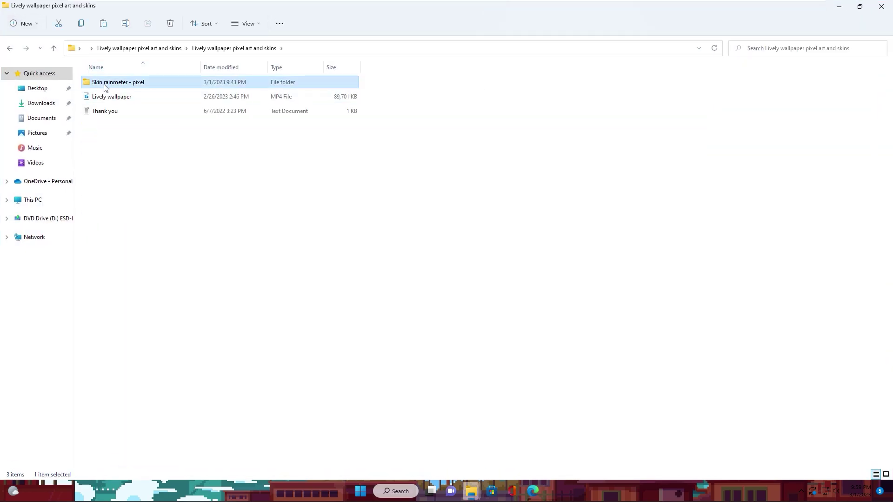
Step: Open Rainmeter's Skins folder on disk via the illustro skin in Manage Rainmeter
left_click(800, 495)
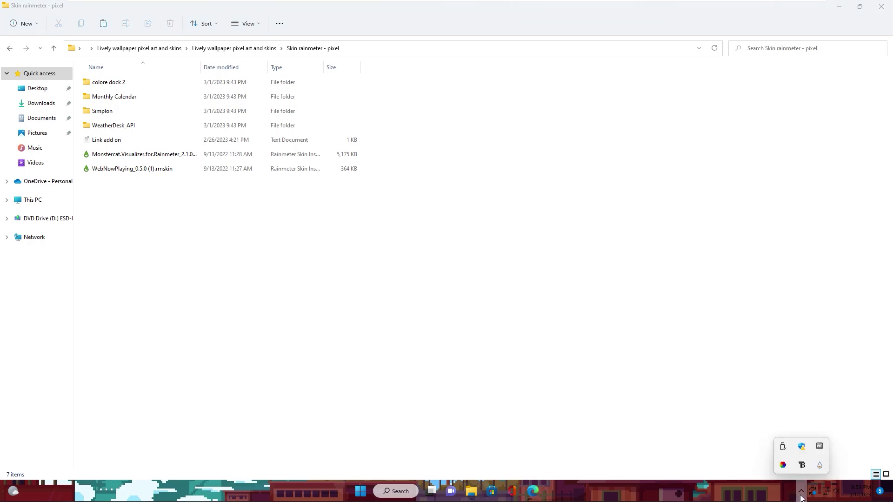
left_click(820, 466)
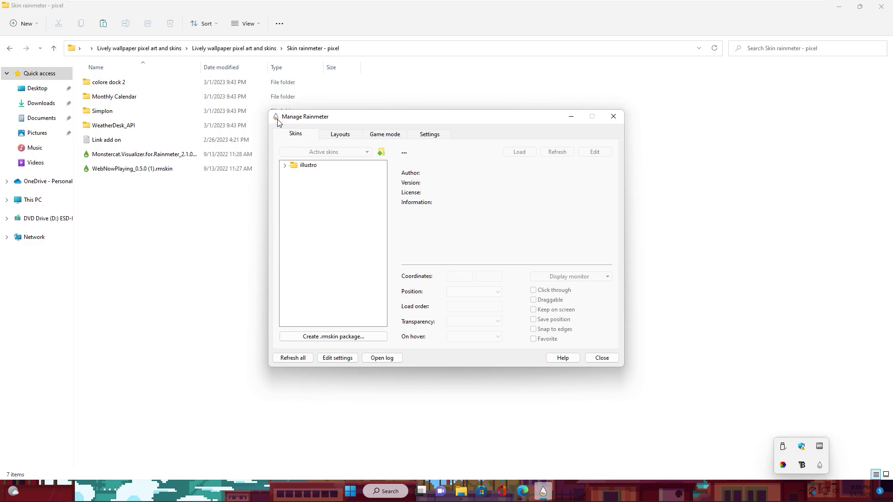
right_click(305, 169)
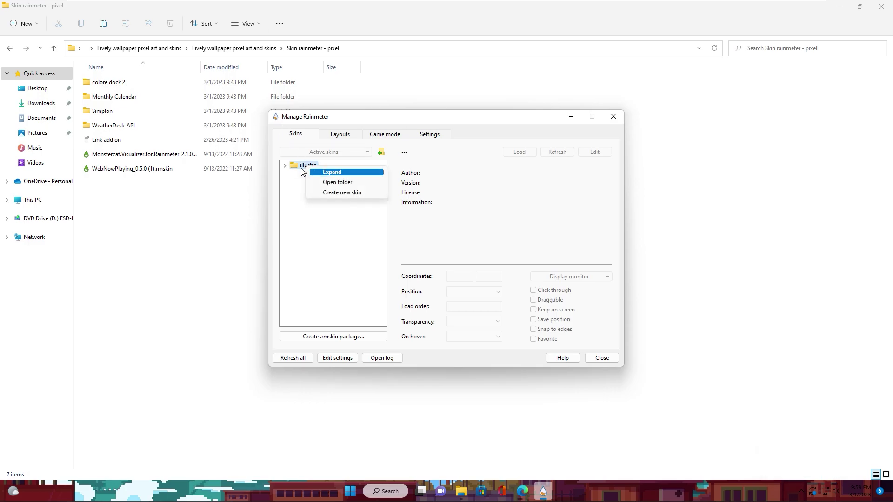
left_click(325, 184)
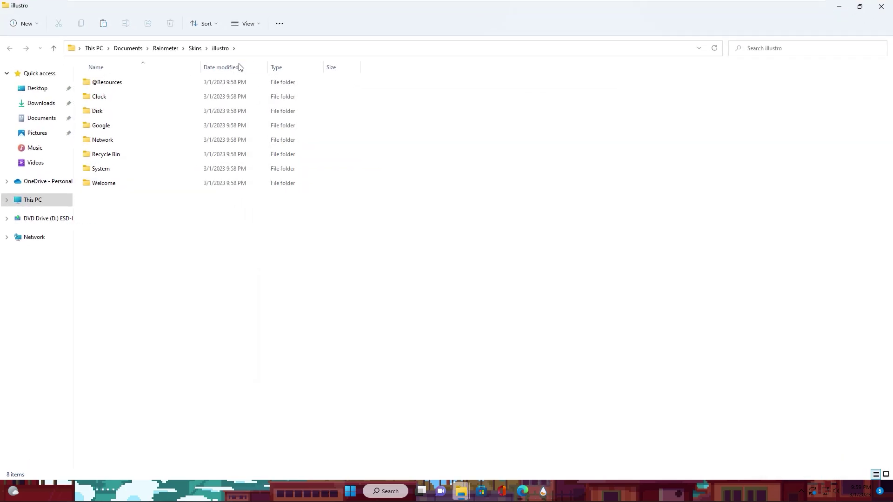
left_click(194, 51)
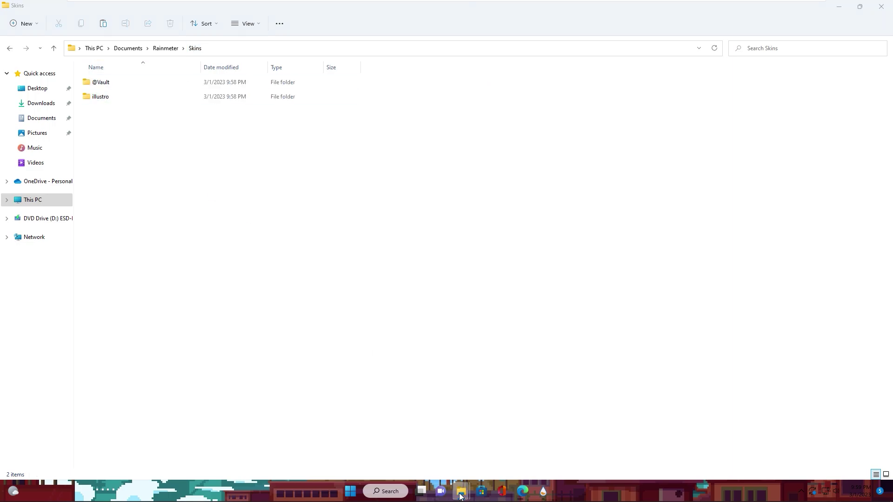
Step: Copy the colore dock 2, Monthly Calendar, Simplon and WeatherDesk_API folders into Skins
mouse_move(460, 491)
left_click(458, 436)
mouse_move(386, 86)
left_mouse_down()
mouse_move(344, 105)
mouse_move(332, 129)
left_mouse_up()
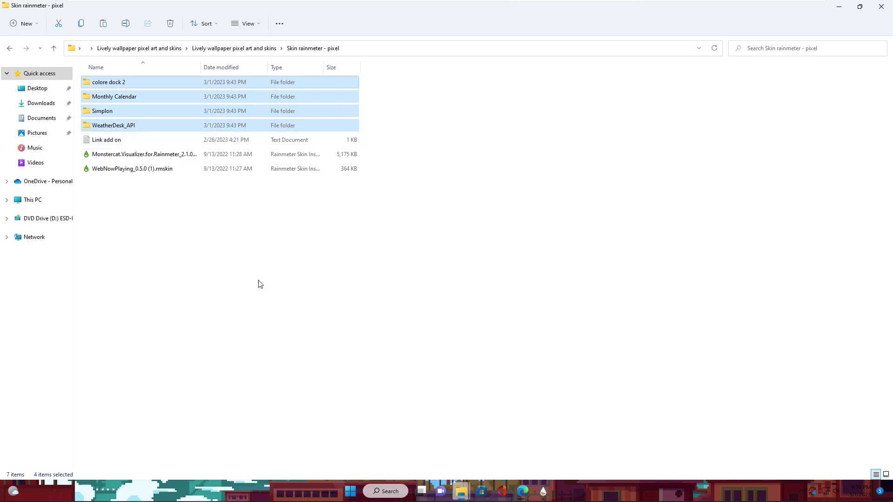
left_click(461, 493)
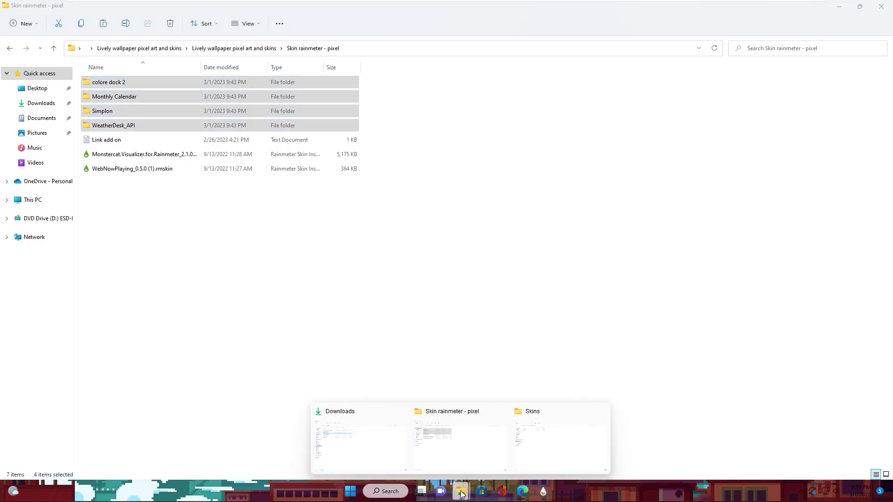
left_click(546, 439)
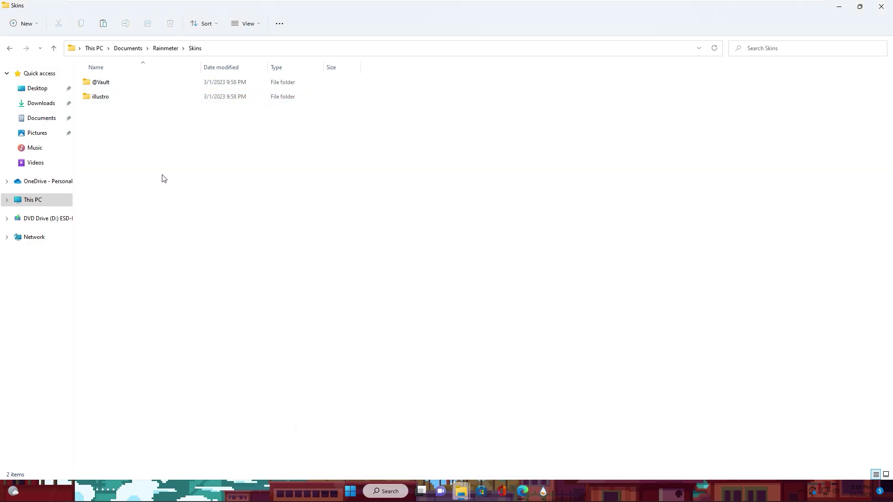
key("ctrl+v")
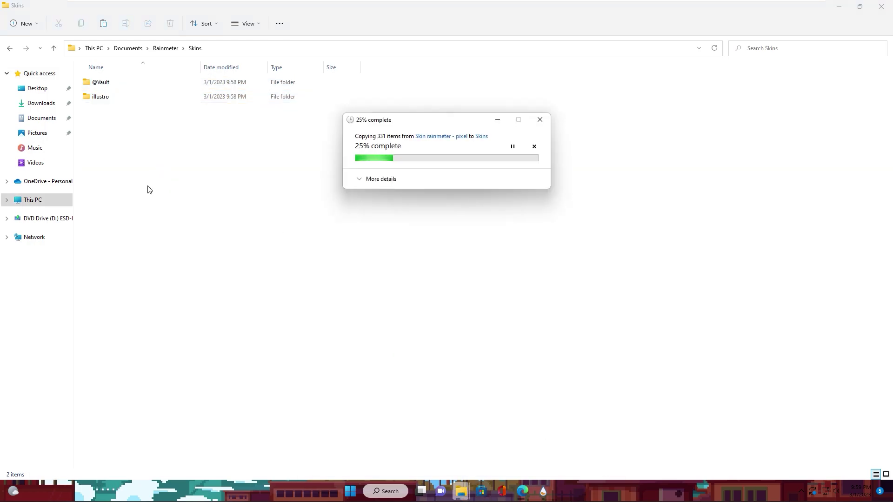
left_click(452, 440)
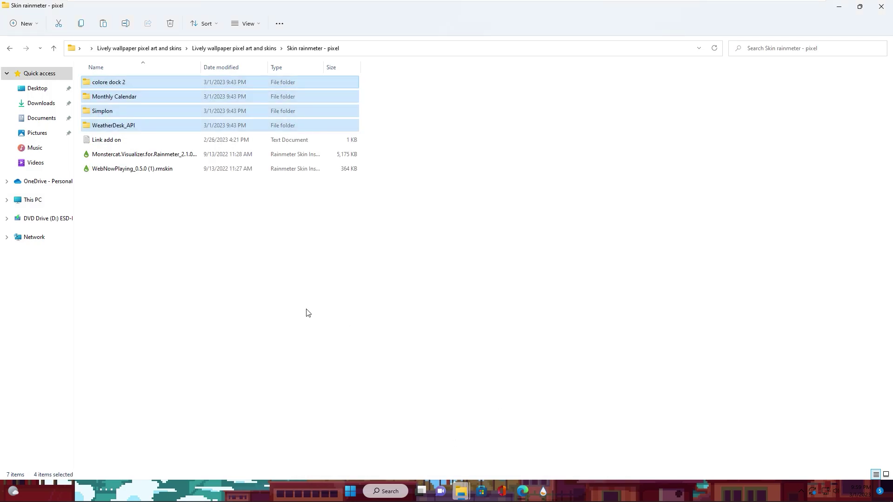
Step: Install the Monstercat Visualizer and WebNowPlaying .rmskin packages, unloading the Monstercat splash skin
left_click(140, 212)
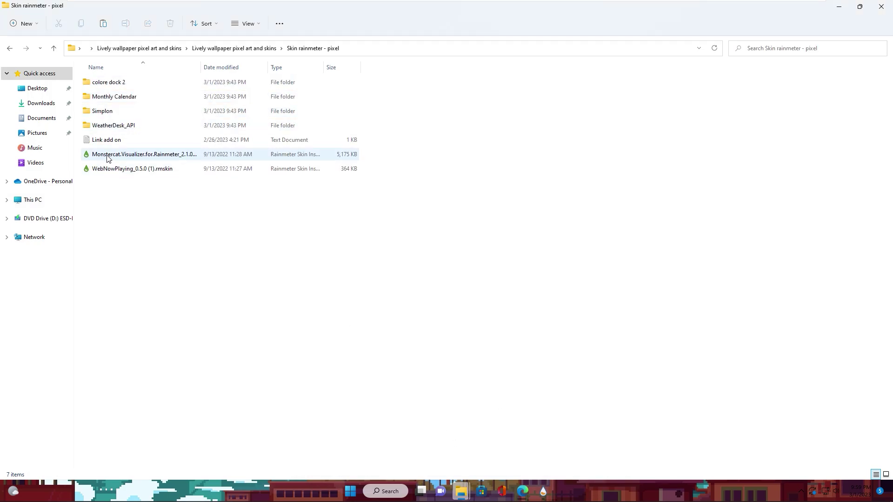
double_click(107, 158)
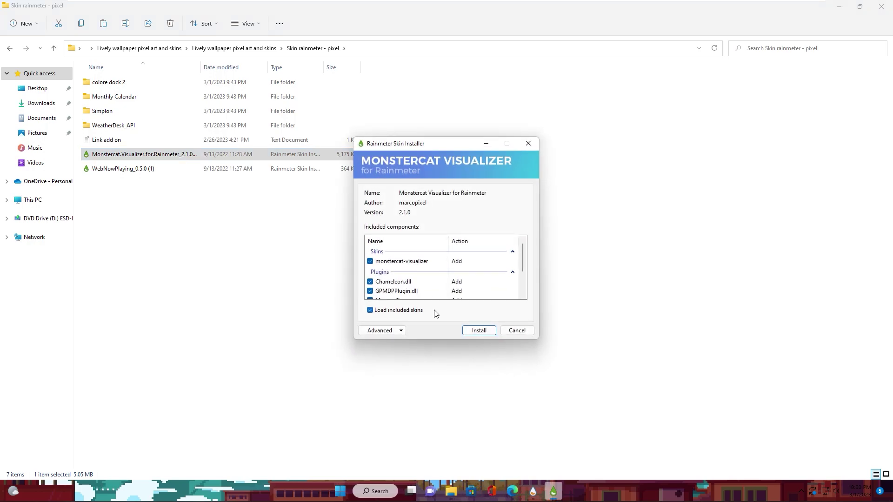
left_click(467, 335)
right_click(154, 176)
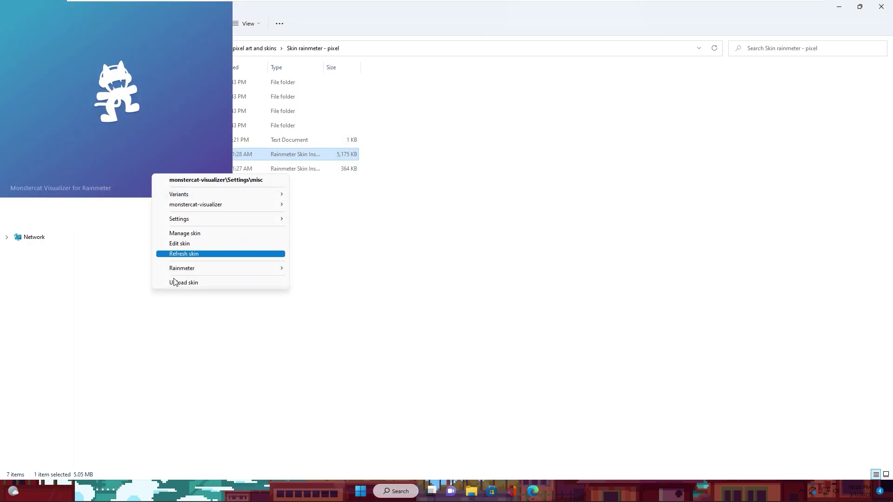
left_click(190, 283)
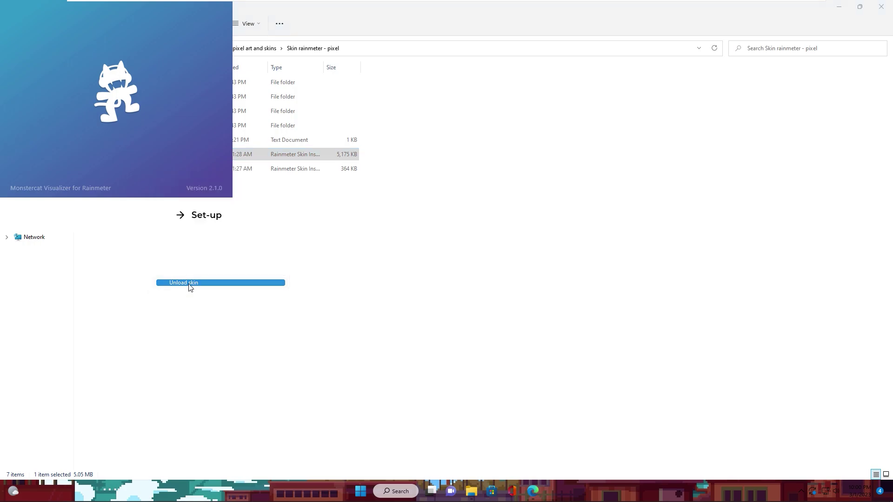
left_click(105, 173)
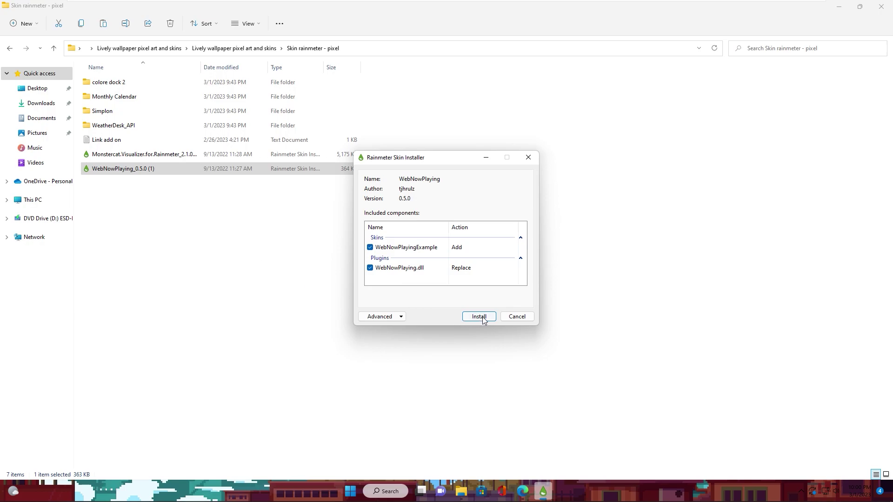
left_click(479, 317)
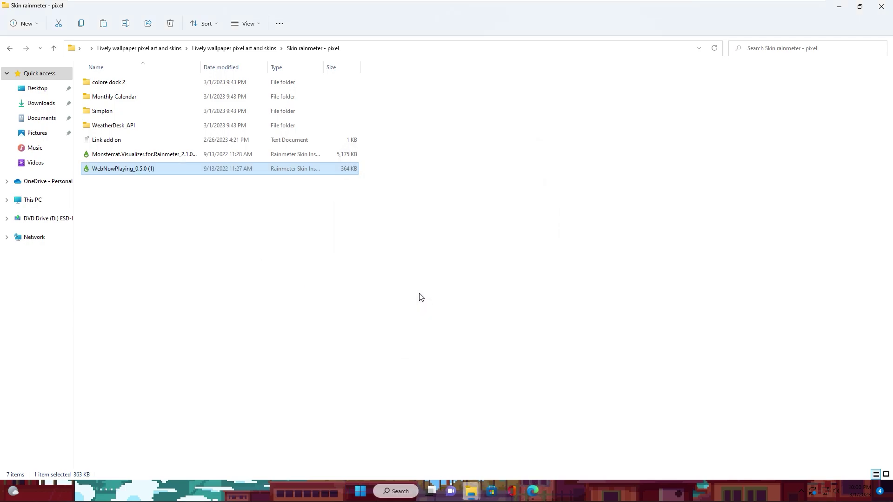
Step: Copy the link from the 'Link add on' note and add the WebNowPlaying Companion extension to Edge
left_click(196, 230)
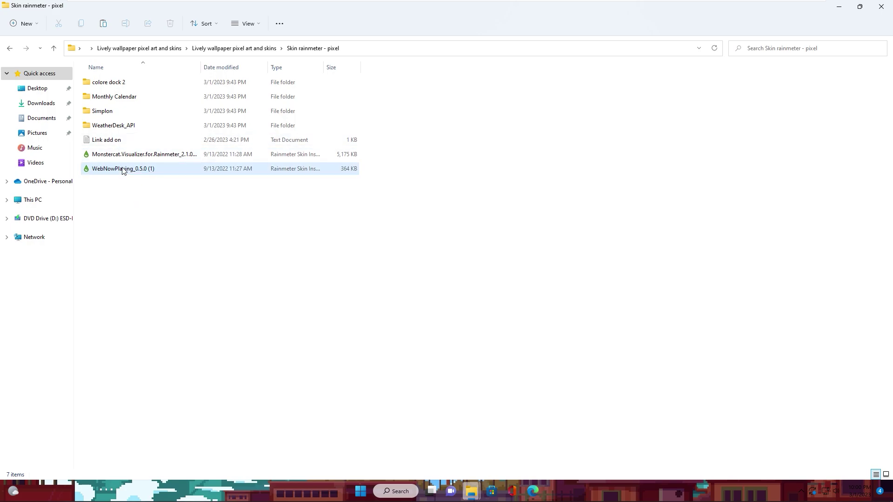
double_click(110, 143)
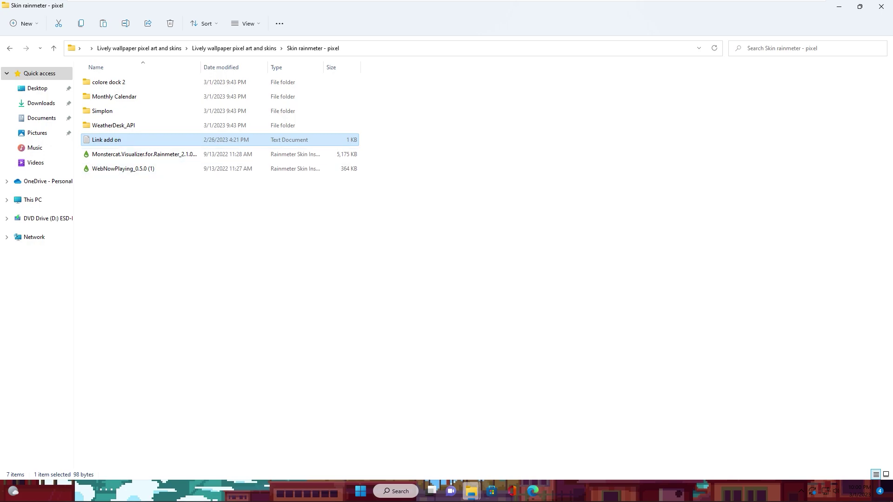
left_click_drag(516, 157, 166, 157)
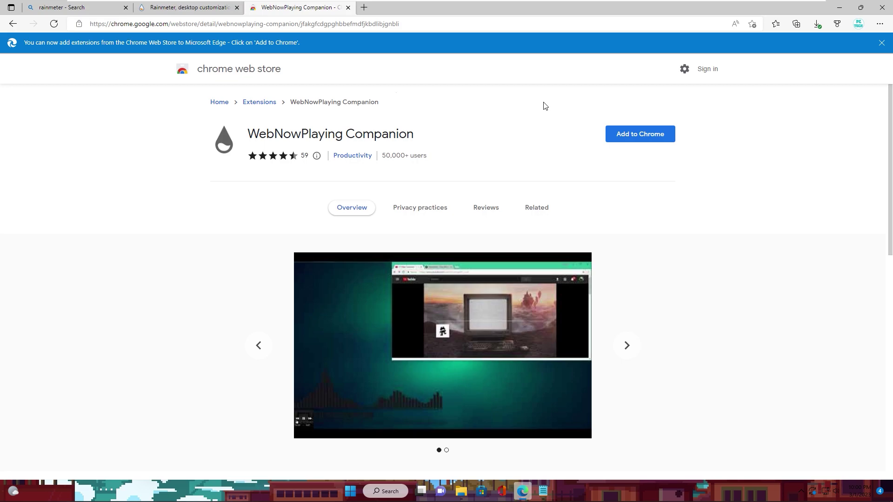
left_click(633, 136)
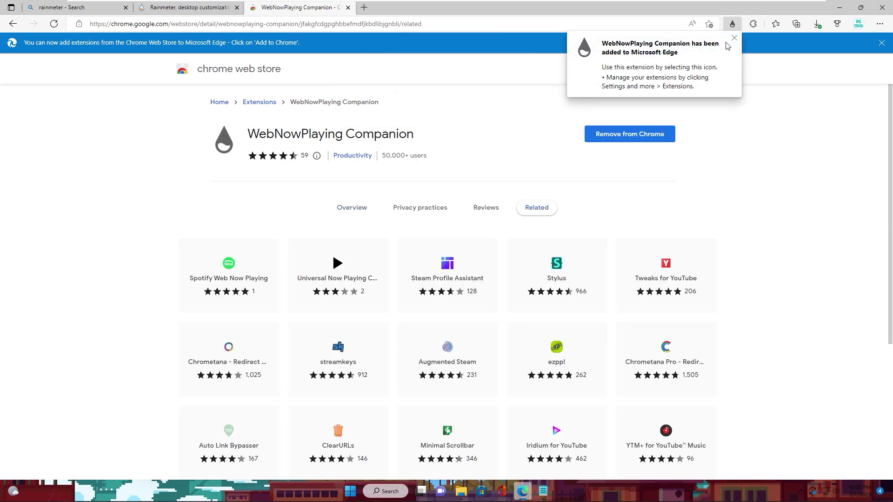
left_click(733, 38)
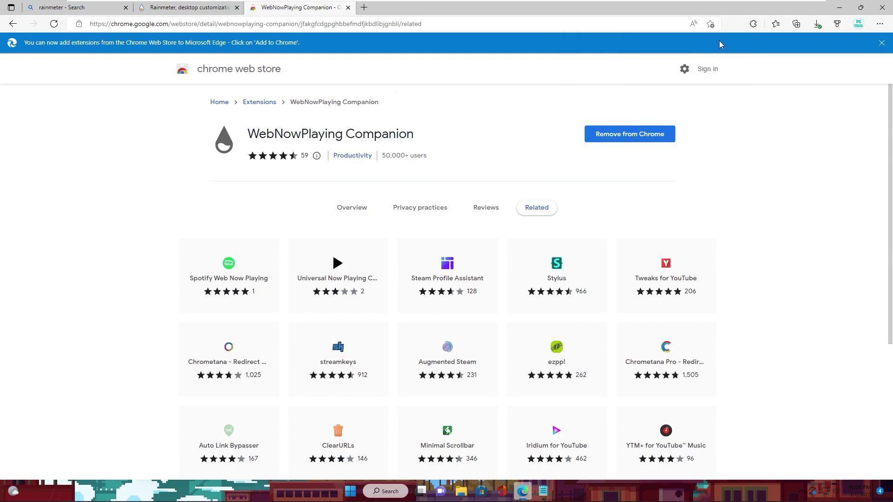
Step: Minimize Edge and close the note and the two Skins folder windows
left_click(837, 8)
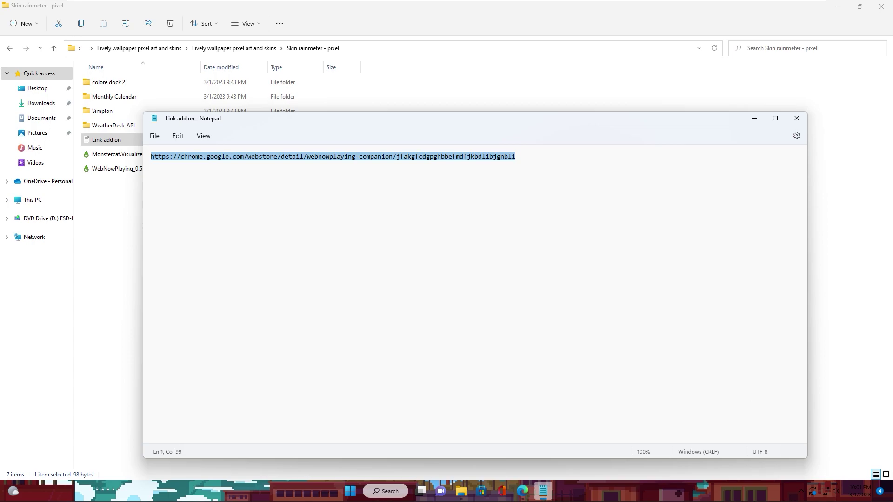
left_click(796, 118)
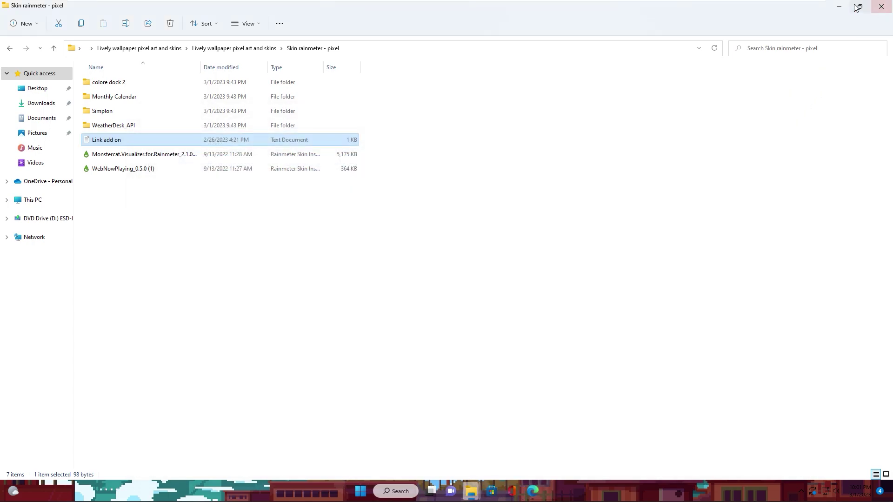
left_click(881, 9)
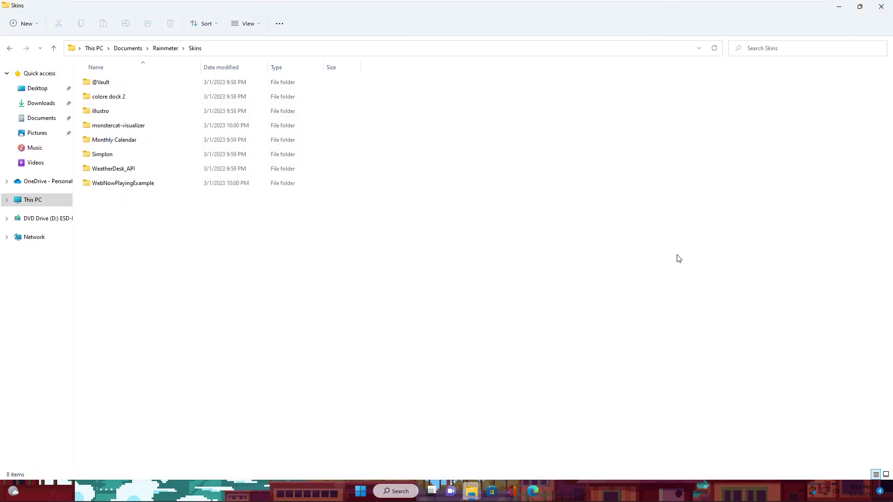
left_click(881, 6)
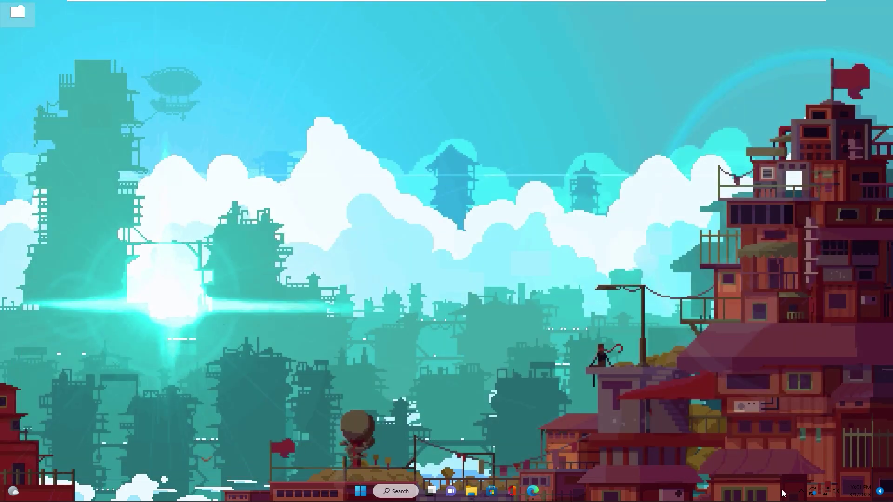
Step: Bring up the Rainmeter skin manager from the tray and refresh all skins
left_click(801, 492)
left_click(820, 465)
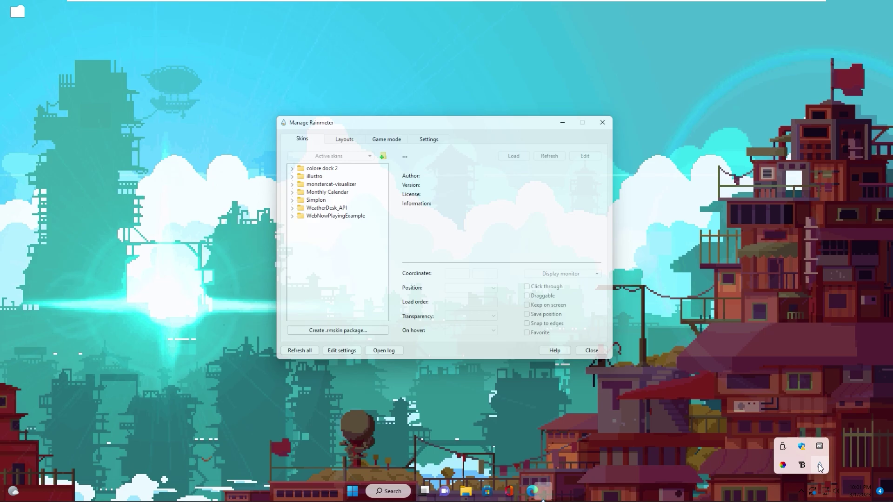
left_click_drag(309, 125, 321, 124)
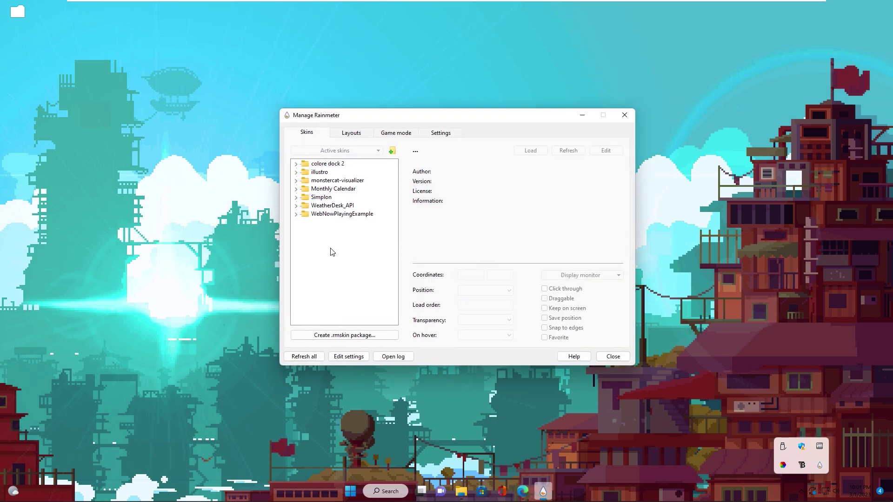
left_click(304, 357)
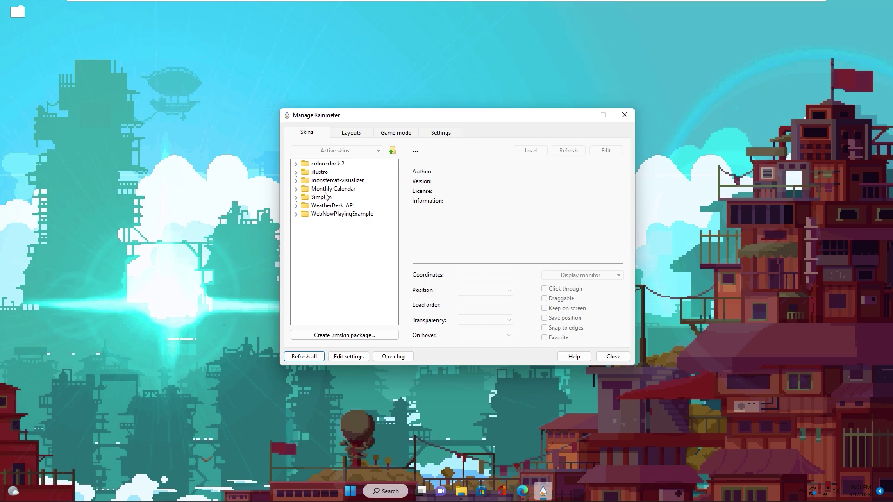
left_click_drag(345, 122, 354, 124)
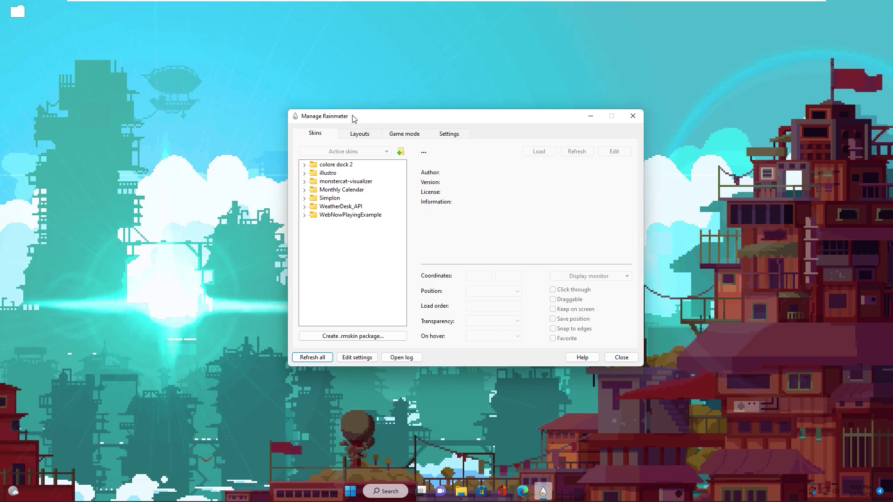
Step: Load the colore dock 2 chrome.ini and Edge.ini icons with Position set to On desktop
left_click(304, 164)
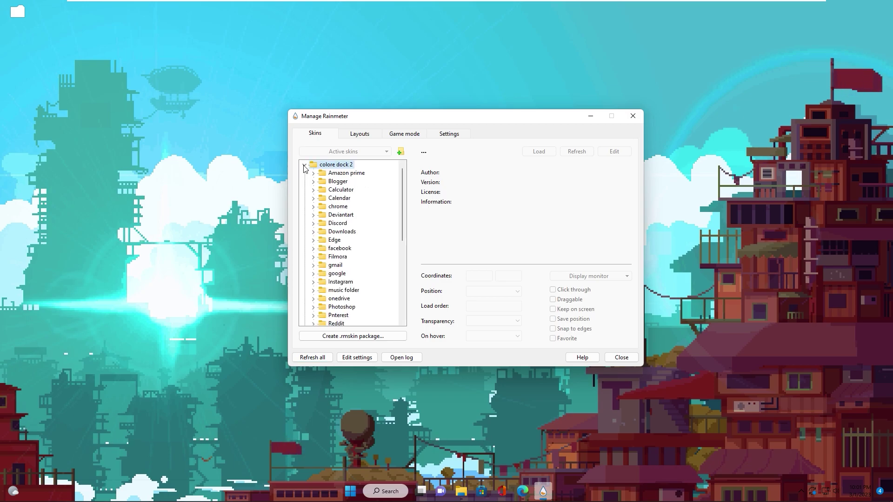
left_click(313, 207)
right_click(347, 215)
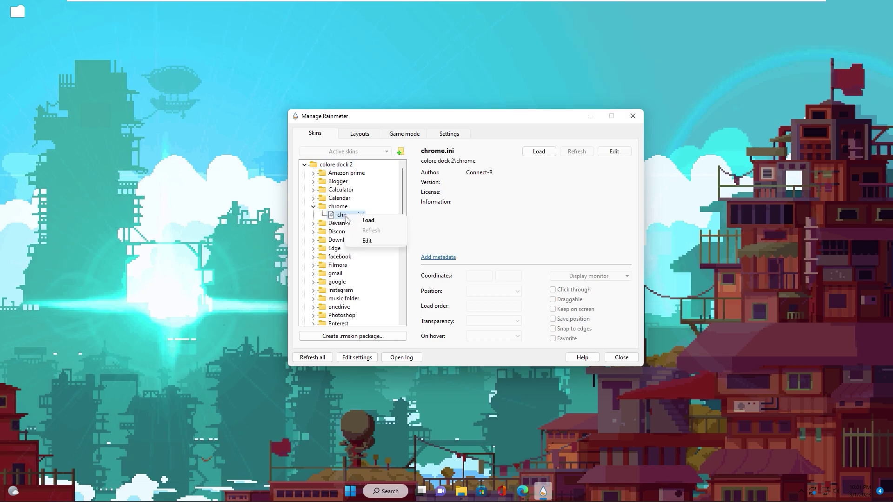
left_click(359, 221)
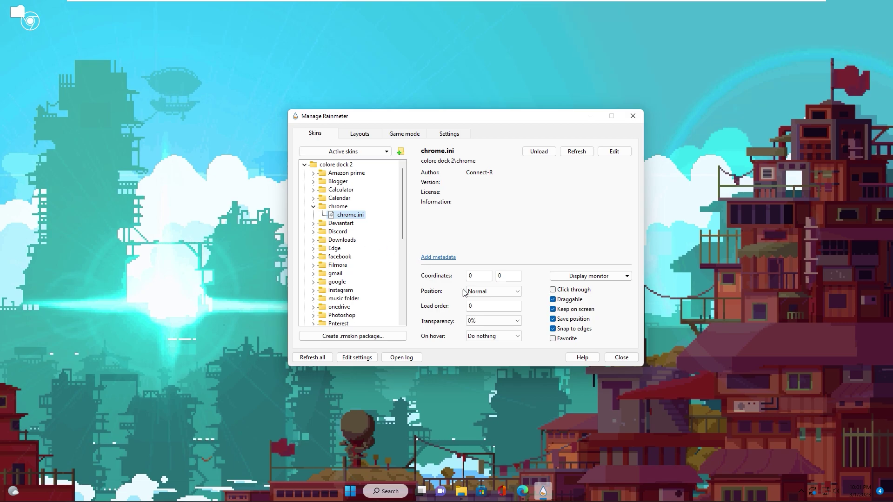
left_click(493, 292)
left_click(489, 333)
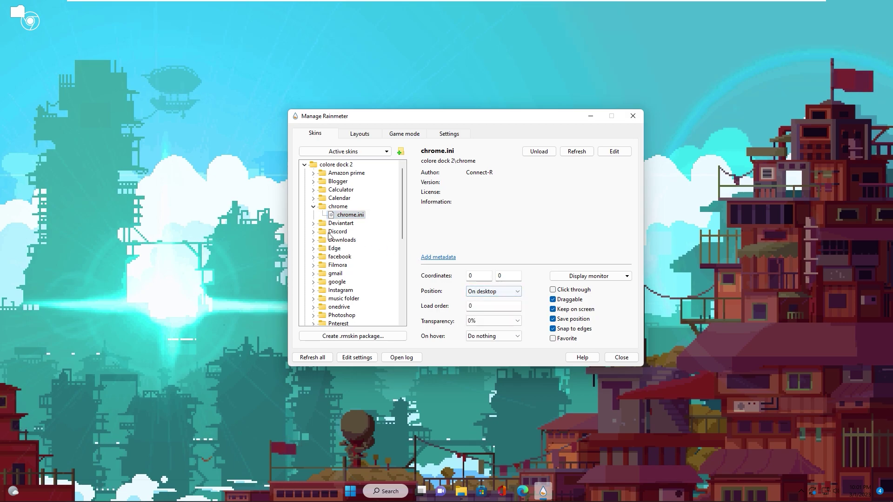
left_click(313, 249)
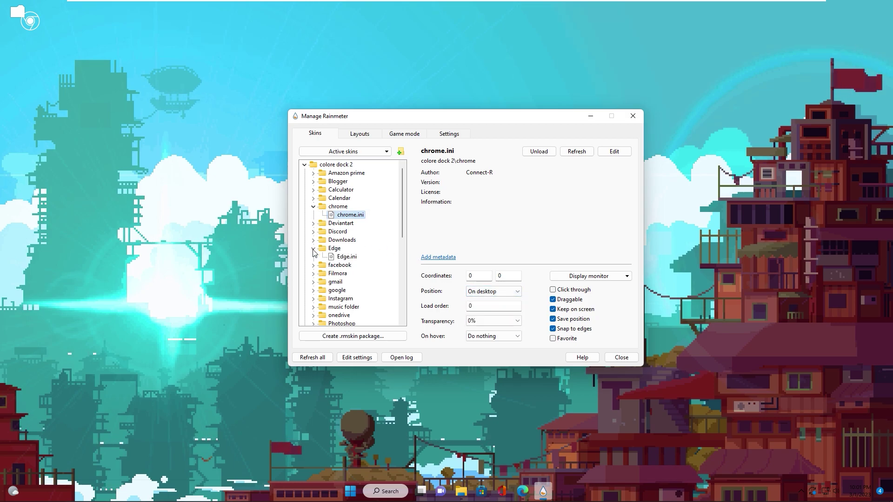
right_click(345, 261)
left_click(361, 266)
left_click(494, 290)
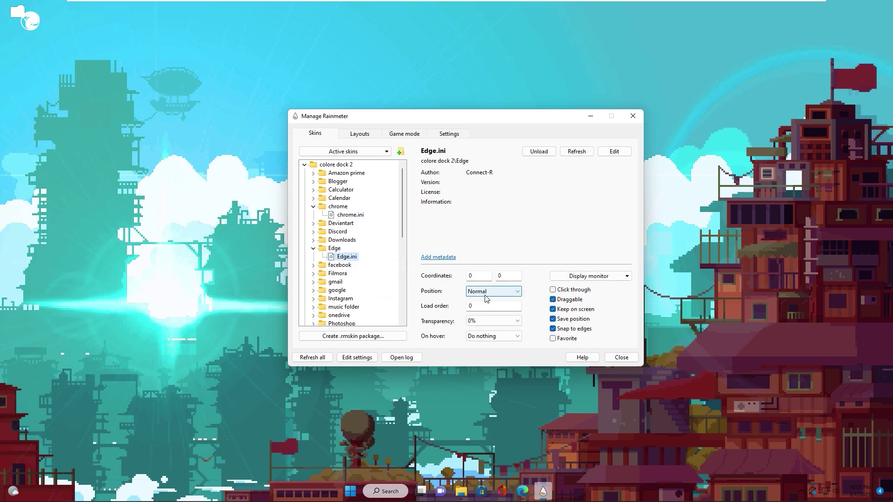
left_click(474, 301)
scroll(357, 280, "down", 3)
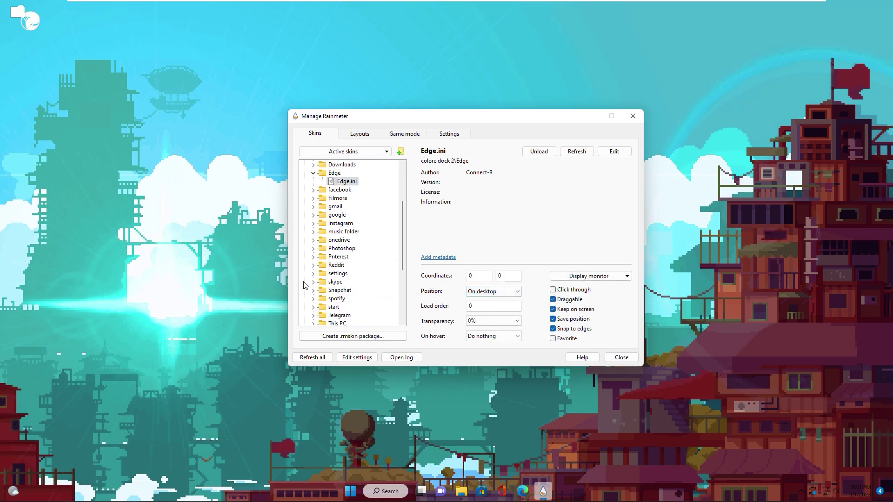
Step: Load settings.ini and This PC.ini on the desktop layer, then drag This PC below settings
left_click(314, 274)
right_click(338, 283)
left_click(361, 290)
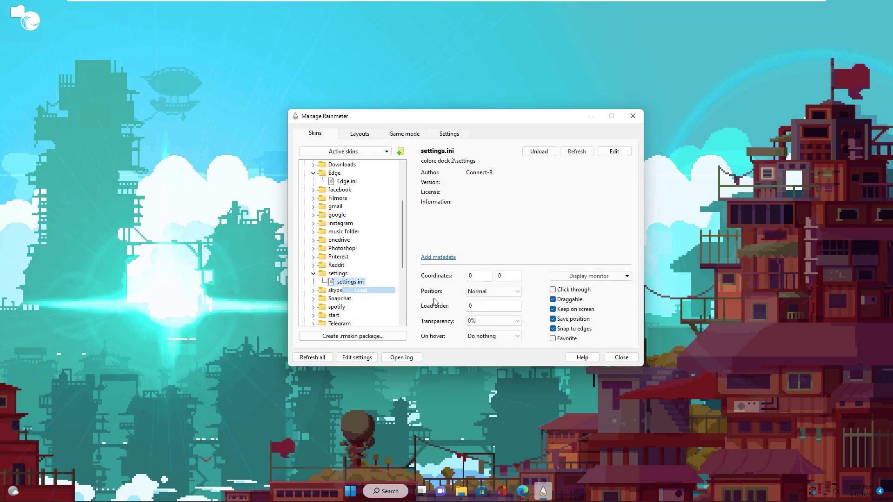
left_click(493, 291)
left_click(482, 326)
scroll(349, 280, "down", 4)
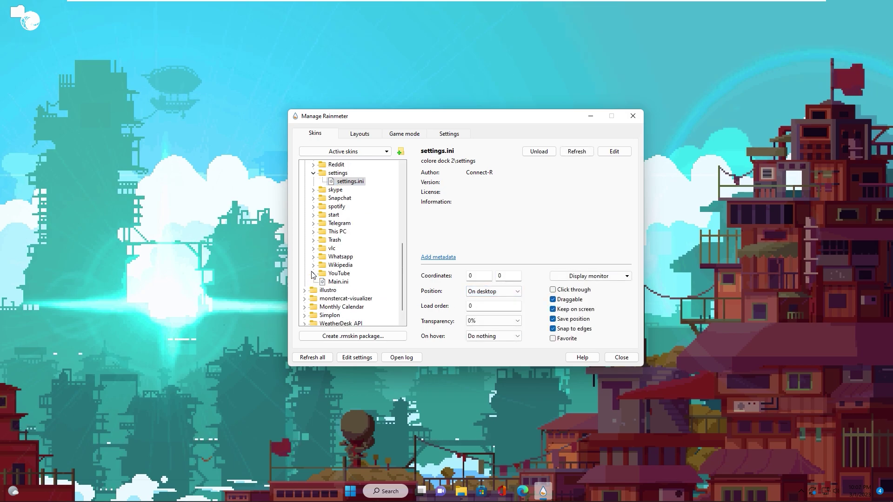
left_click(313, 232)
left_click(349, 240)
right_click(350, 240)
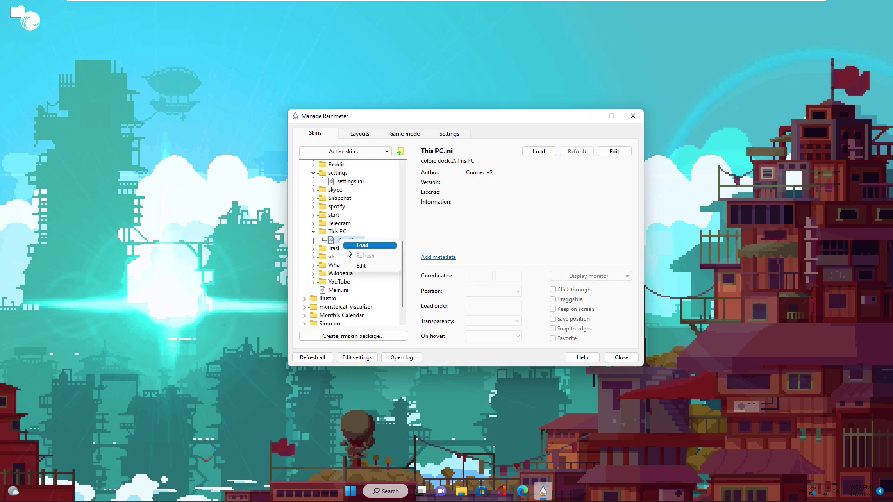
left_click(362, 246)
left_click(494, 291)
left_click(481, 325)
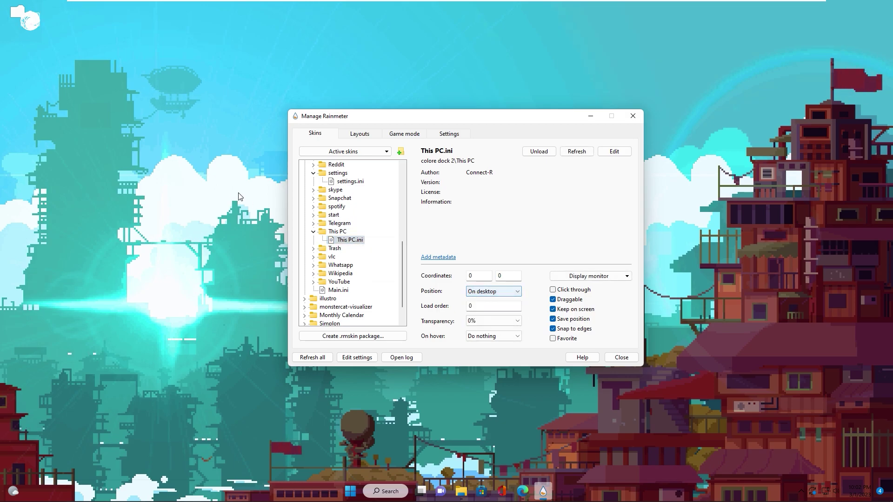
mouse_move(30, 21)
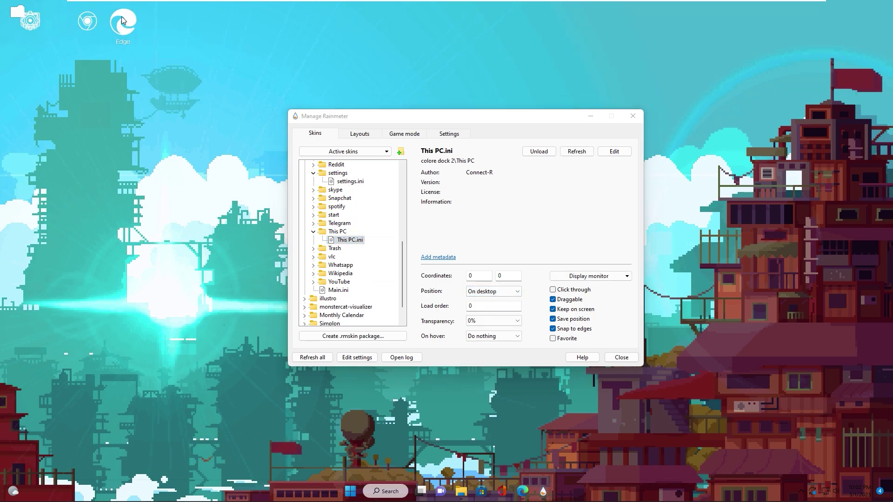
left_click_drag(33, 21, 15, 116)
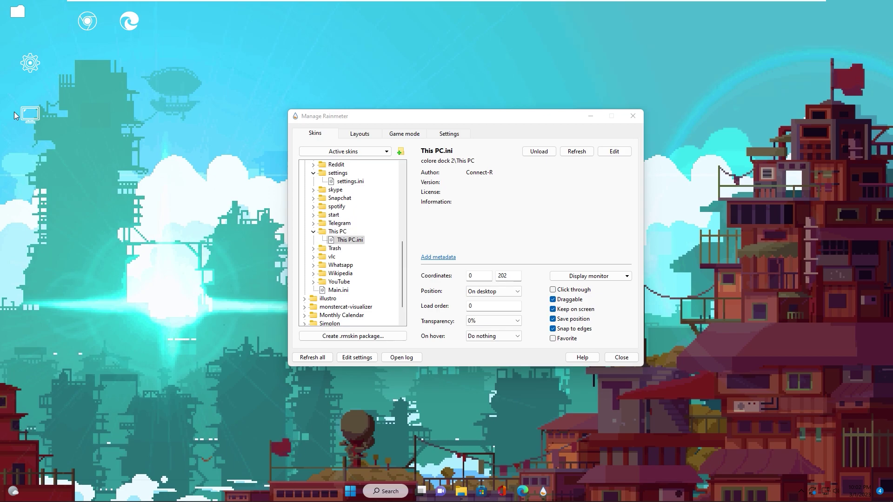
scroll(352, 241, "up", 10)
Step: Load Monstercat's visualizer.ini and Song Information\Left.ini skins and expand its Settings folder
left_click(305, 164)
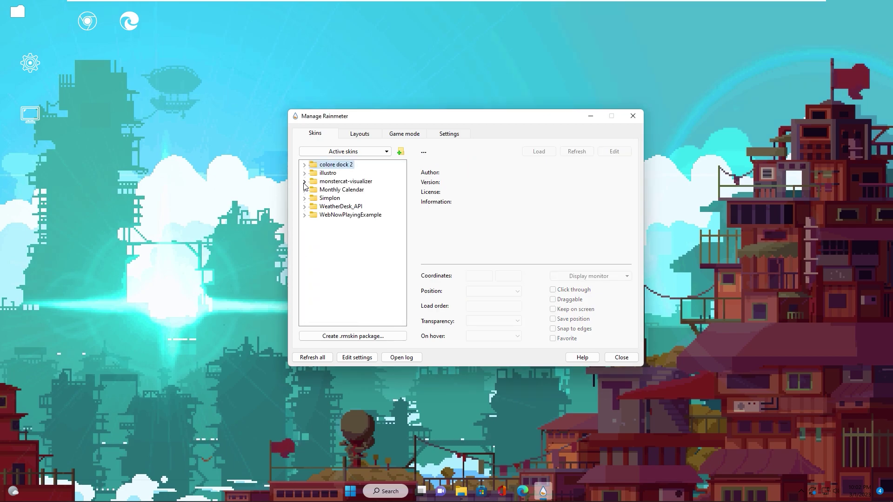
left_click(305, 181)
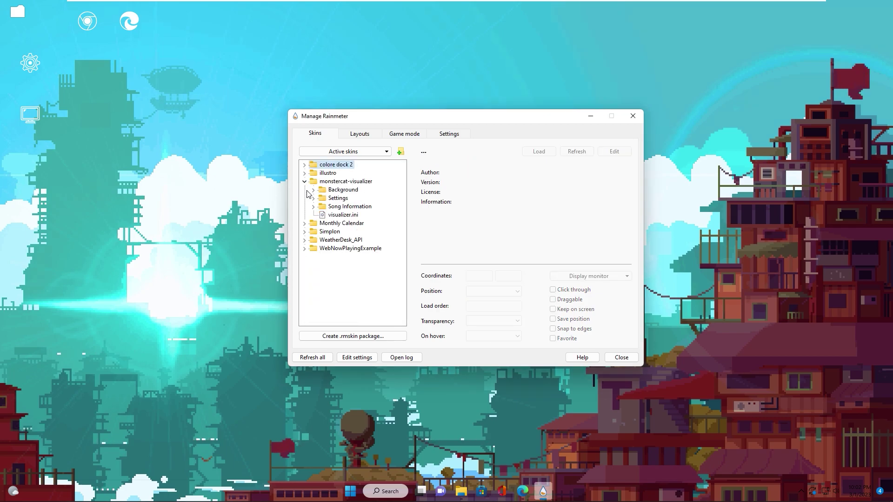
right_click(333, 216)
left_click(346, 225)
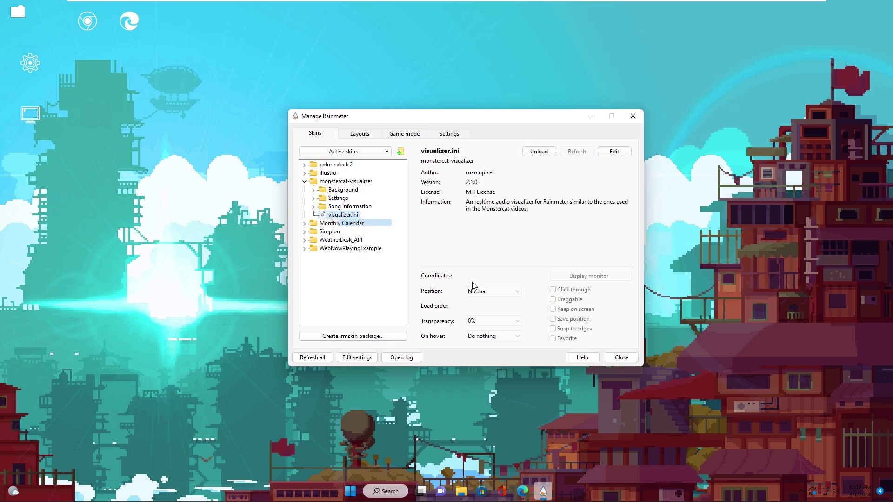
left_click(314, 207)
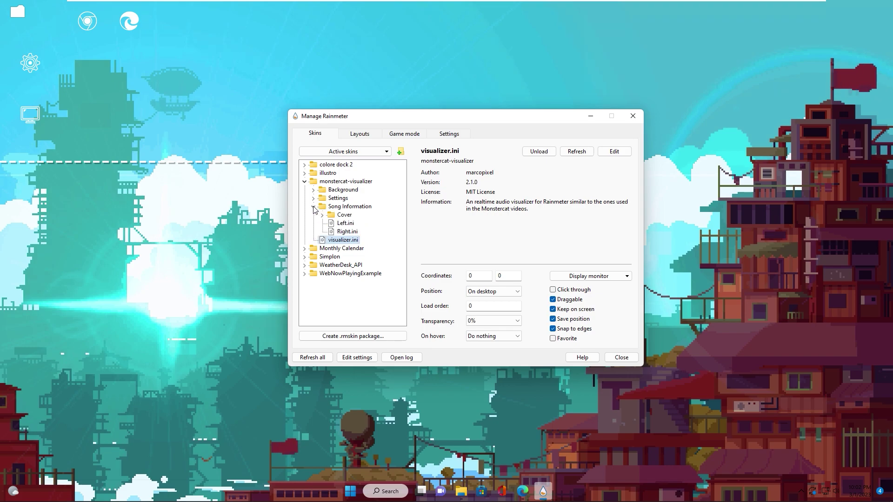
right_click(340, 223)
left_click(360, 232)
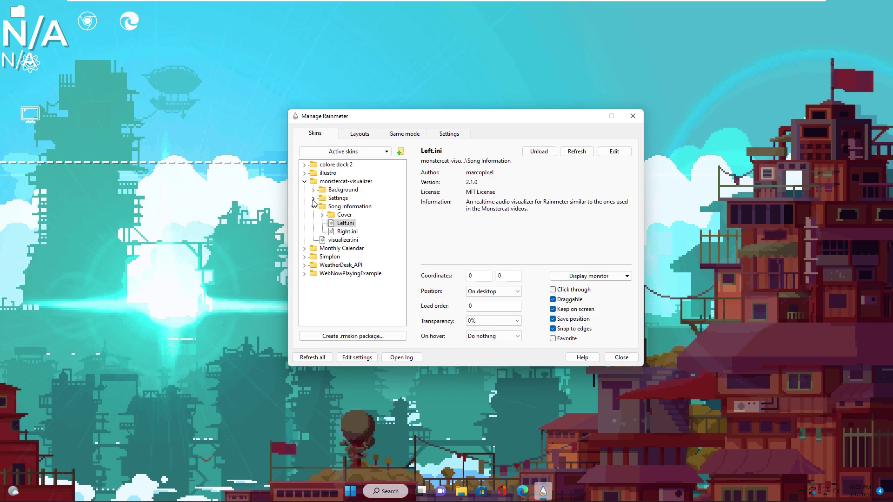
left_click(313, 198)
Step: Open general.ini, centre the panel, and lower the visualizer and song-info scales to about 0.2
double_click(344, 216)
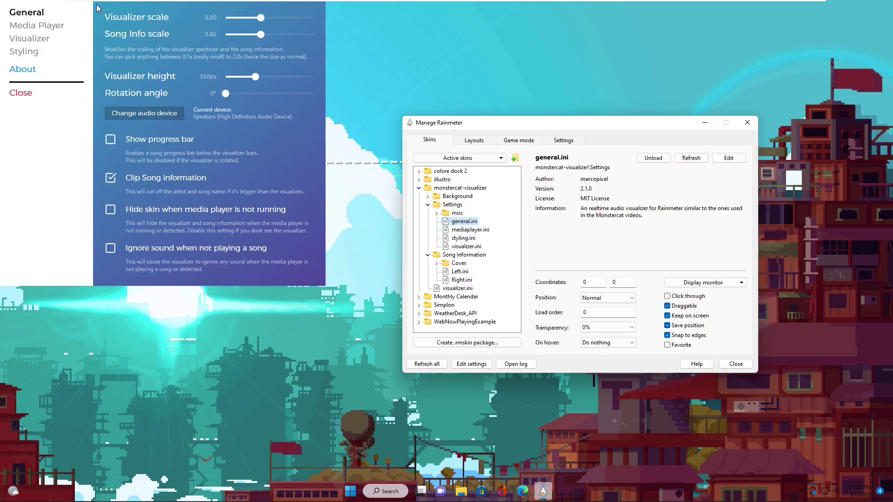
mouse_move(99, 5)
left_mouse_down()
mouse_move(494, 74)
mouse_move(582, 67)
left_mouse_up()
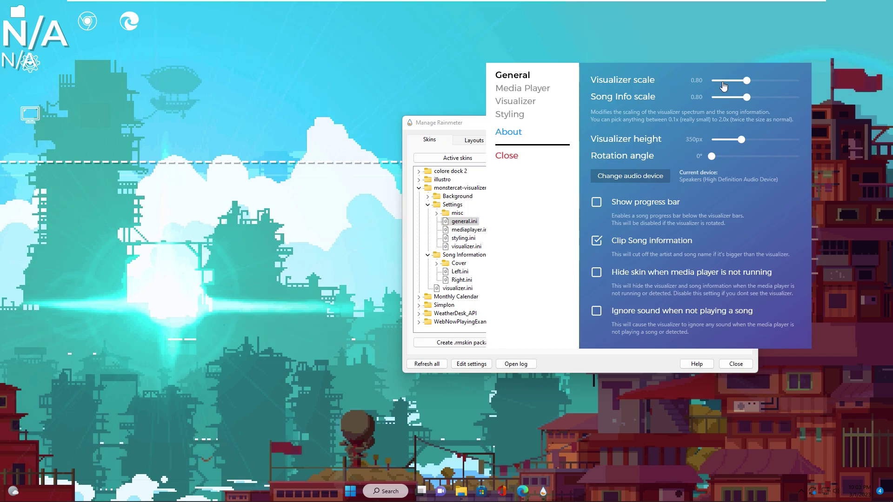
left_click_drag(724, 85, 719, 98)
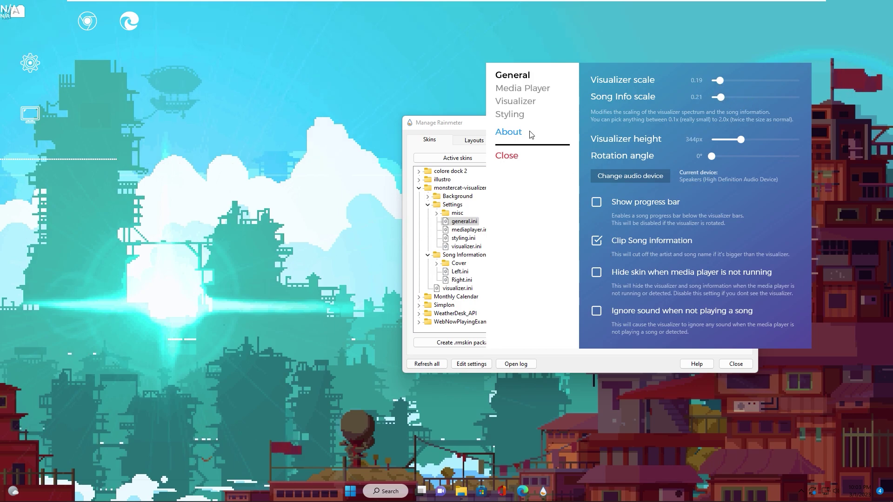
left_click(520, 92)
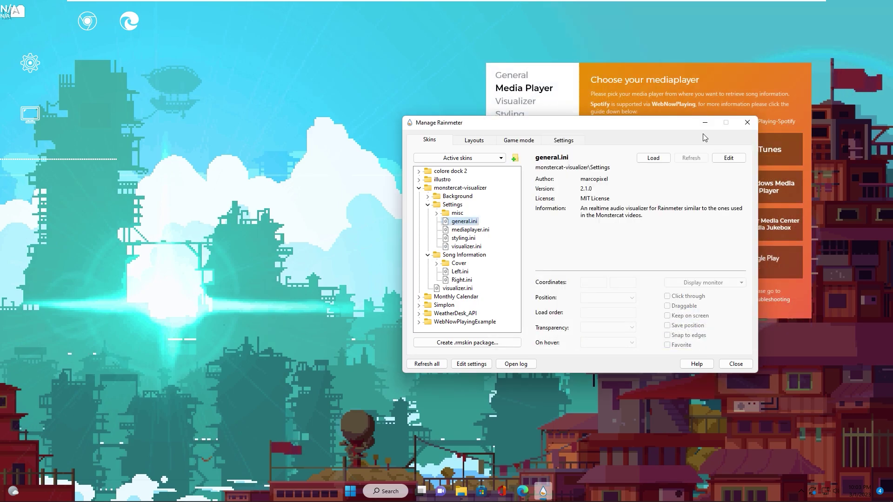
Step: Choose WebNowPlaying as the Monstercat song source and allow Rainmeter through the firewall
left_click(704, 123)
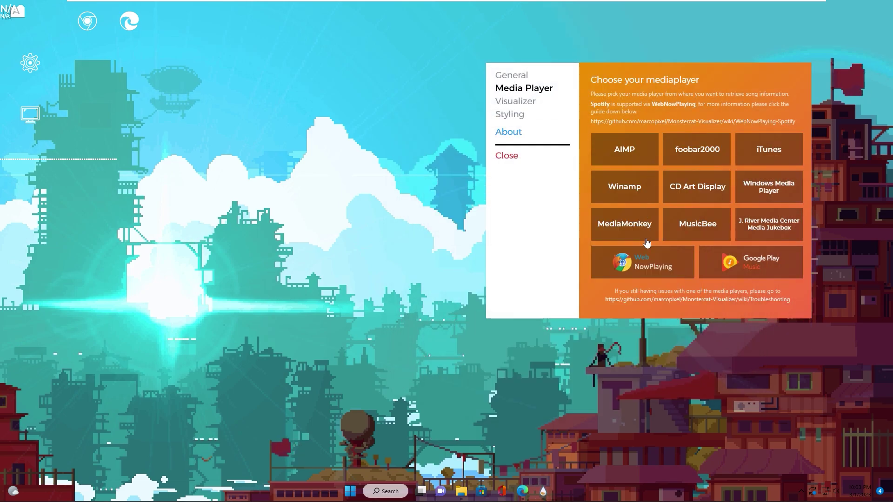
left_click(642, 270)
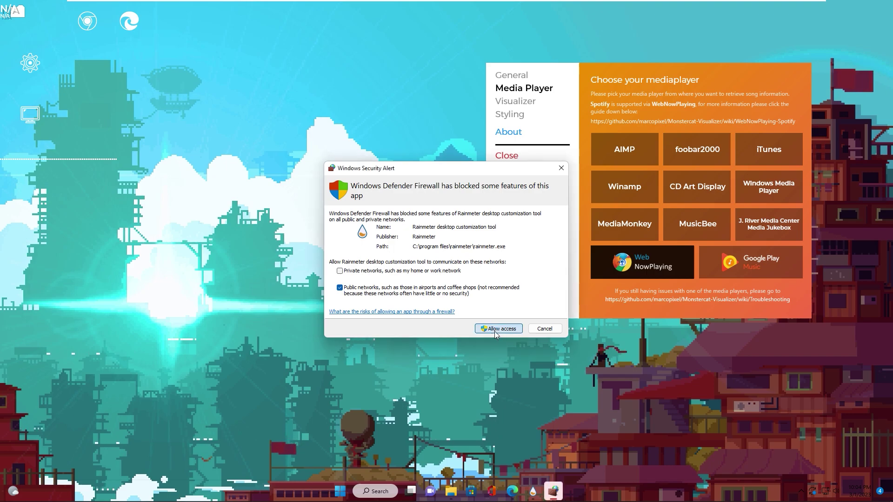
left_click(495, 328)
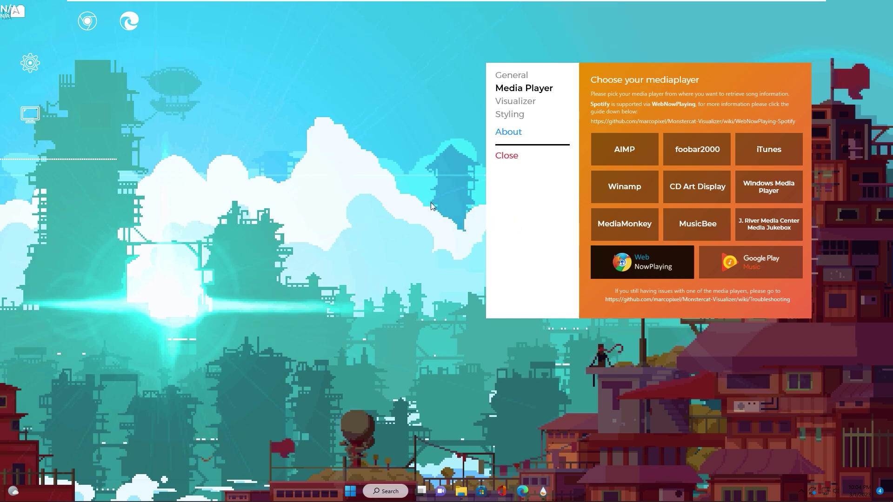
left_click(508, 103)
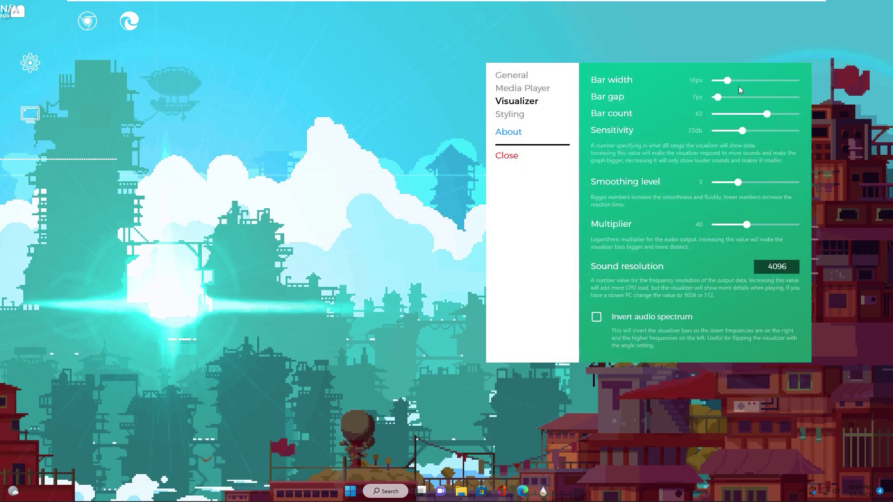
Step: Set bar width 16px, bar count 49, sensitivity 29 dB and smoothing 5, then close the settings
left_click_drag(727, 81, 725, 82)
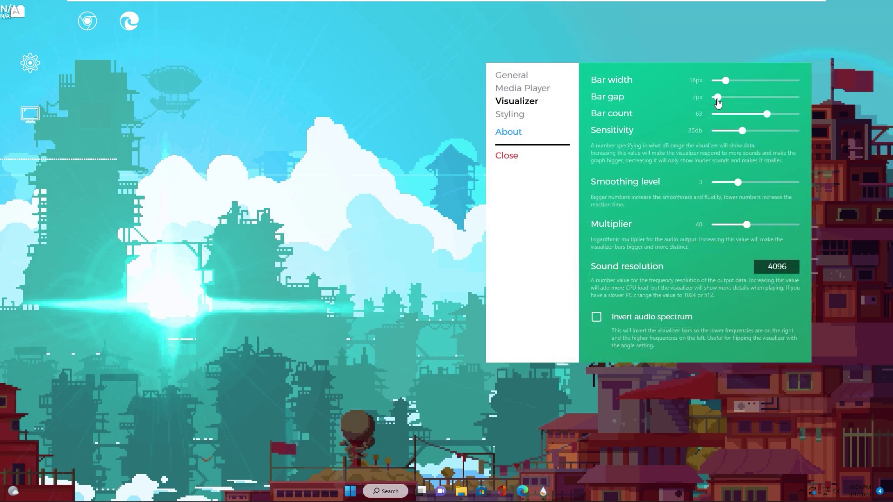
left_click_drag(767, 114, 737, 133)
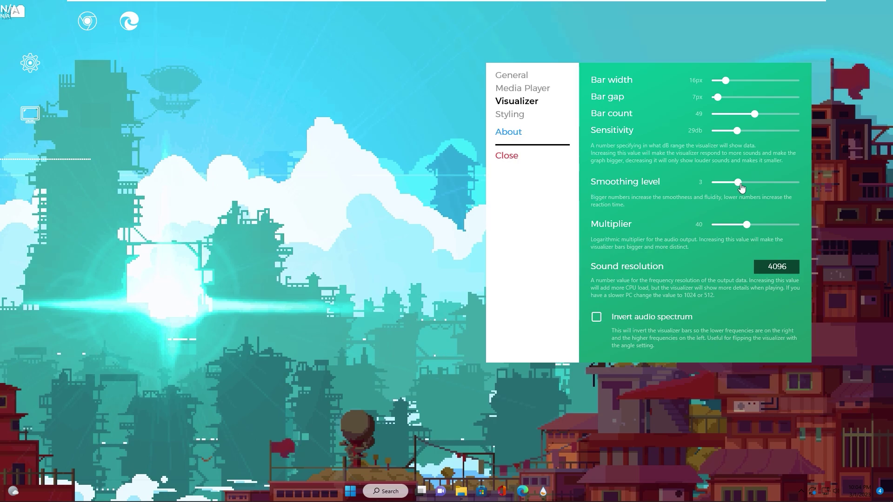
left_click_drag(740, 184, 755, 184)
left_click_drag(657, 72, 468, 49)
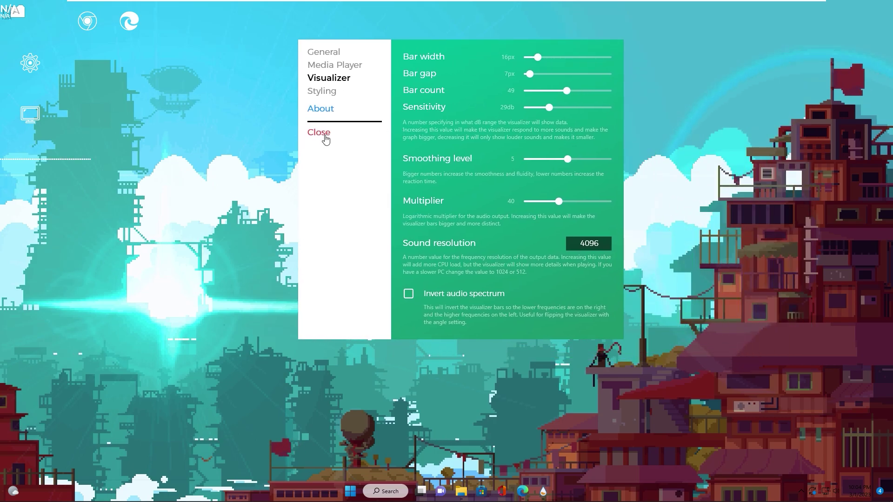
left_click(324, 134)
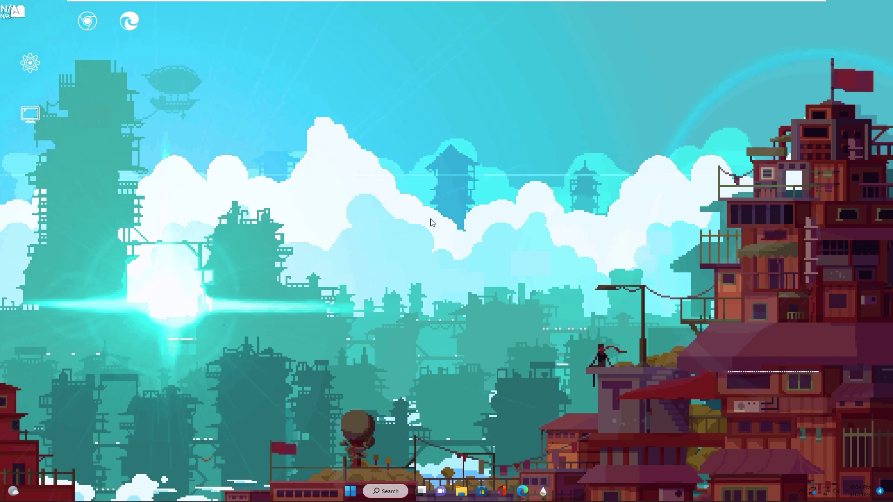
Step: Move the song label, then load Calendar.ini at the bottom-left with Position On desktop
left_click_drag(6, 11, 31, 46)
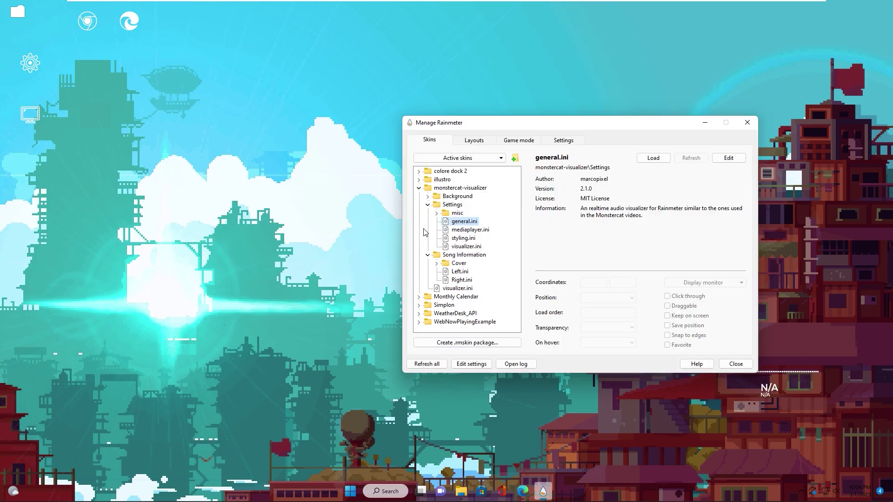
left_click(420, 189)
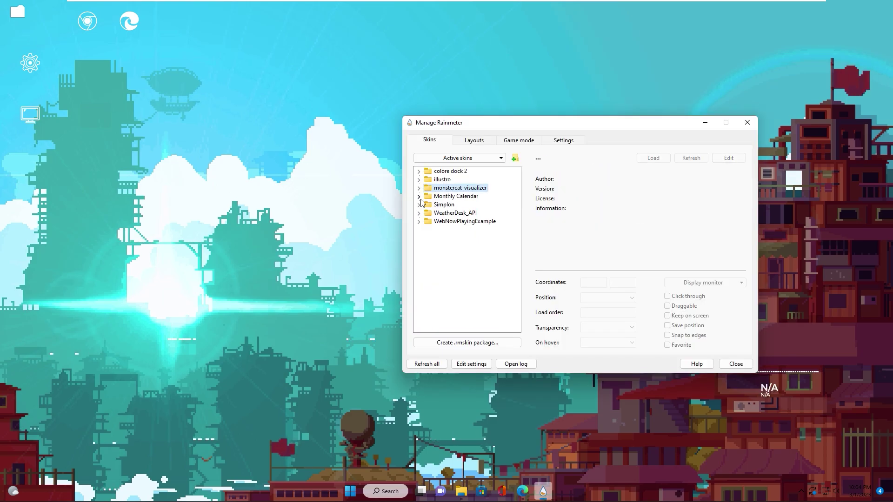
left_click(419, 197)
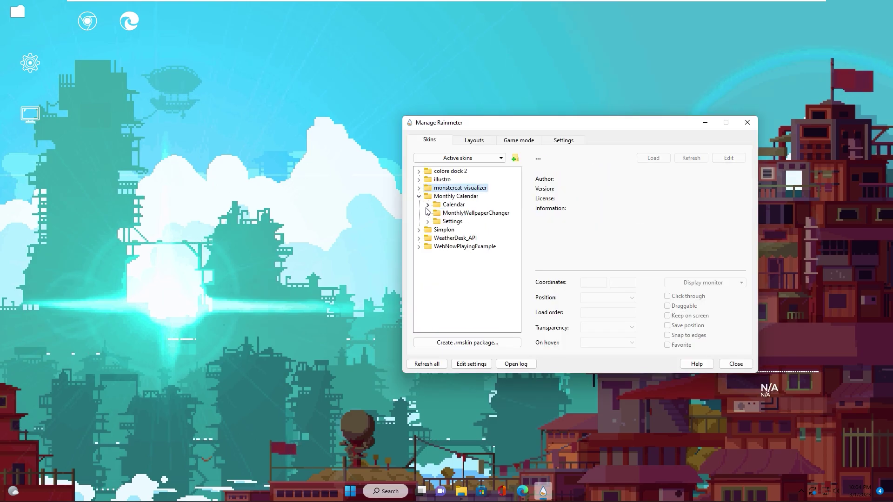
left_click(428, 204)
right_click(466, 213)
left_click(477, 220)
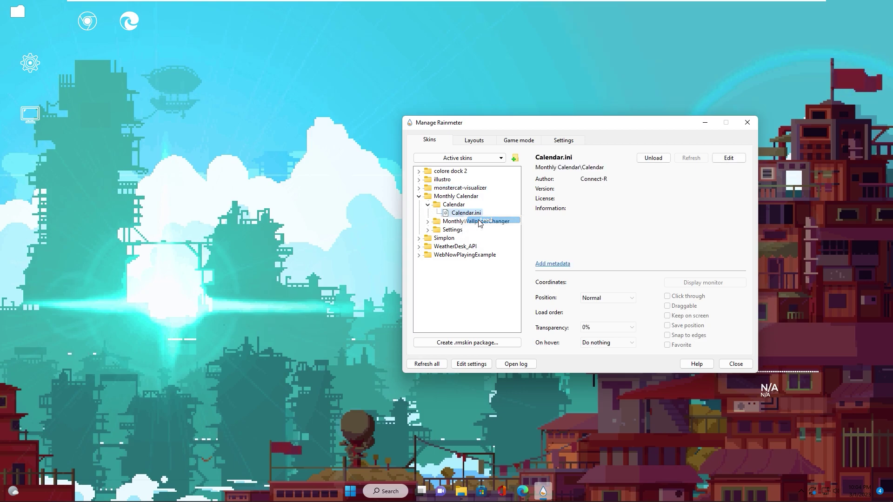
left_click_drag(96, 60, 108, 386)
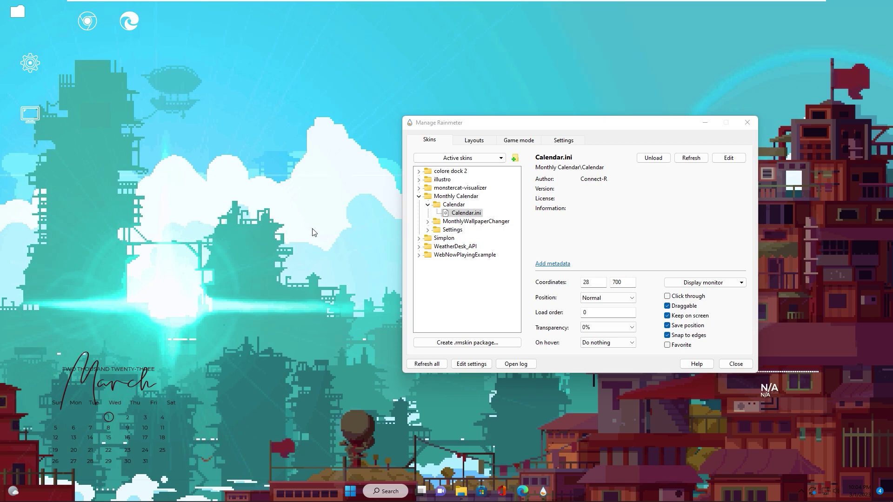
left_click(607, 299)
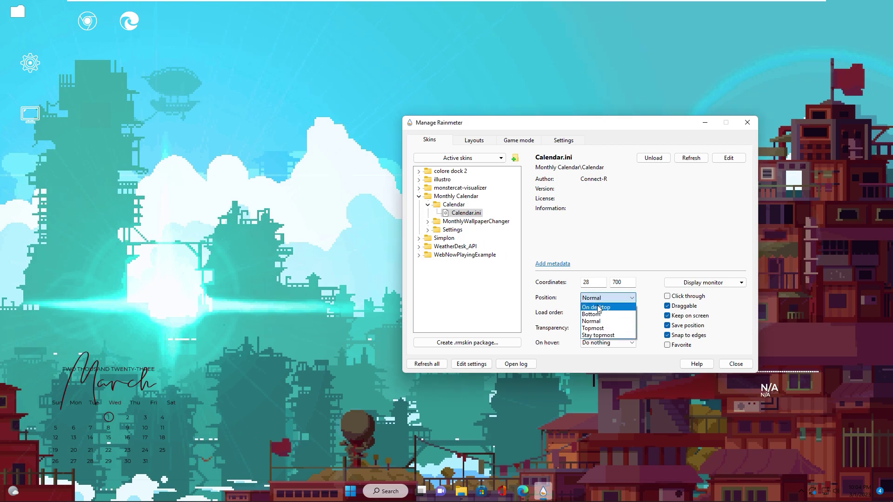
left_click(600, 335)
left_click(419, 197)
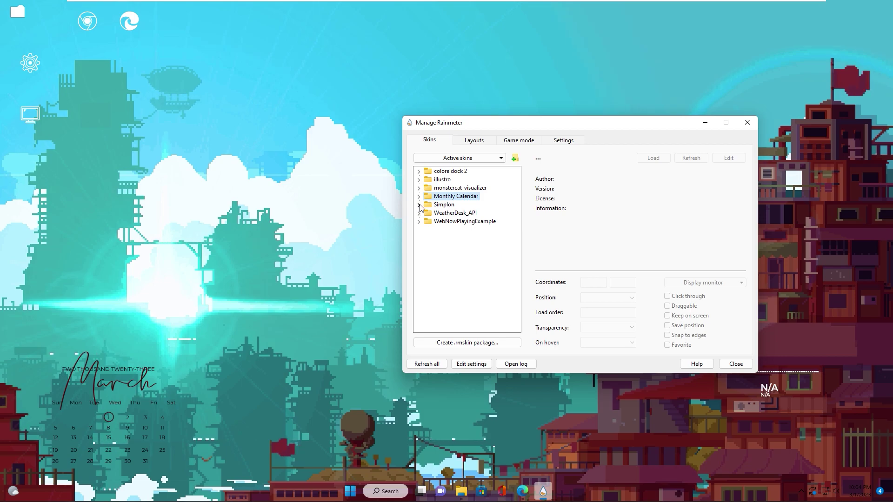
Step: Load Simplon's Time And Date.ini clock with Position On desktop and drag it centre-right
left_click(420, 206)
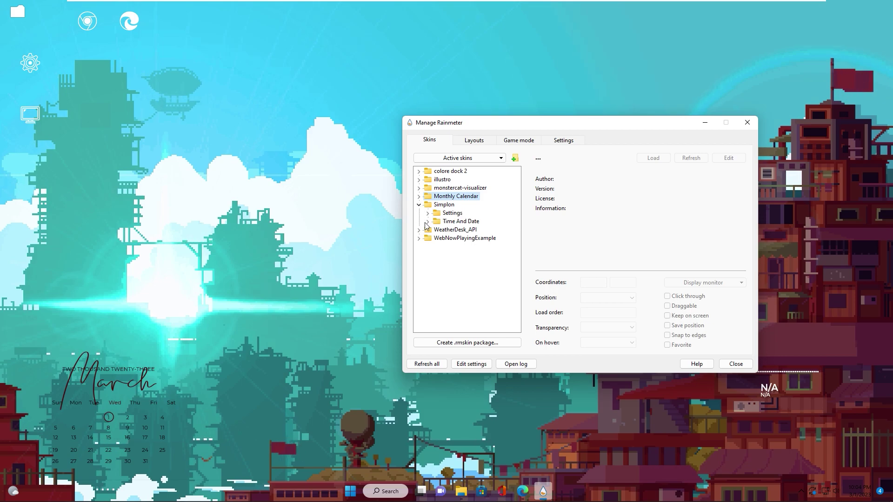
left_click(427, 222)
right_click(464, 231)
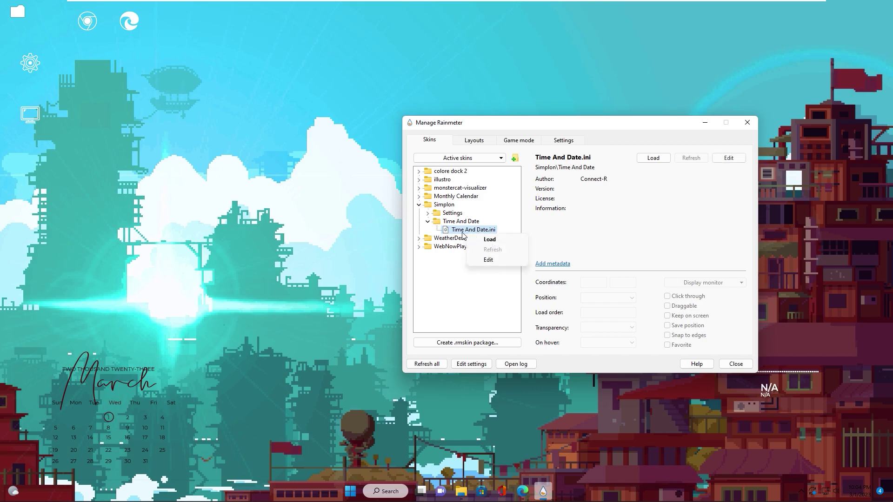
left_click(484, 241)
left_click(613, 302)
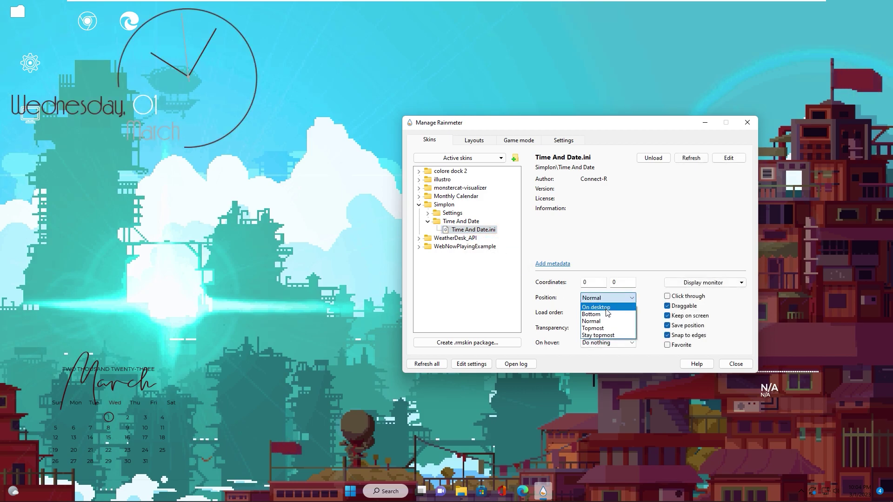
left_click(604, 312)
left_click_drag(558, 123, 200, 200)
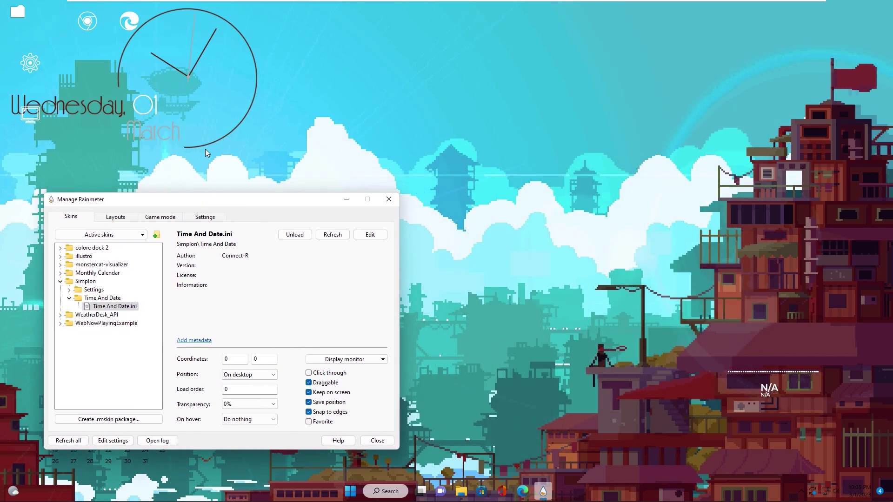
left_click_drag(124, 109, 534, 205)
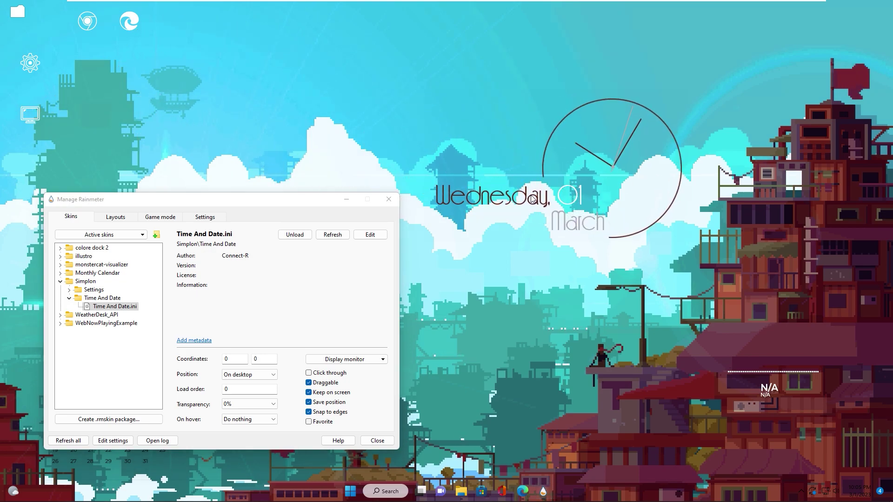
left_click_drag(246, 206, 380, 202)
Step: Load WeatherDesk.ini with Position On desktop and place the Manhattan weather skin left of the clock
left_click(195, 276)
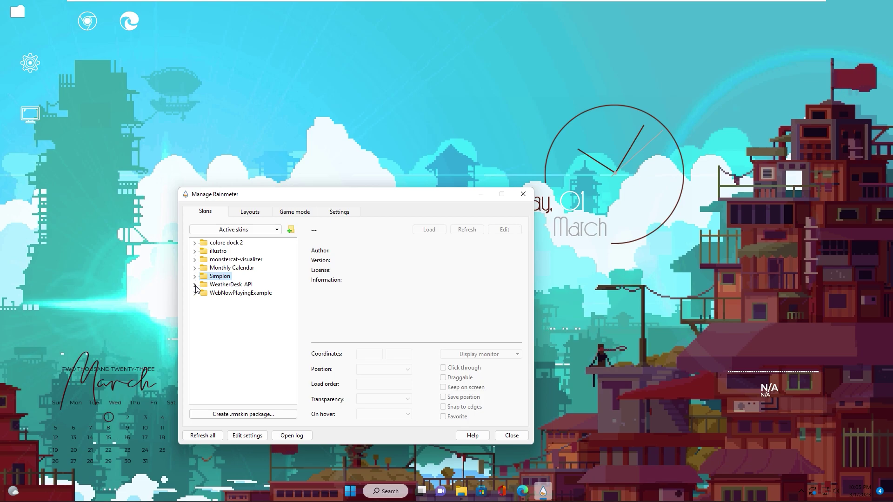
left_click(194, 285)
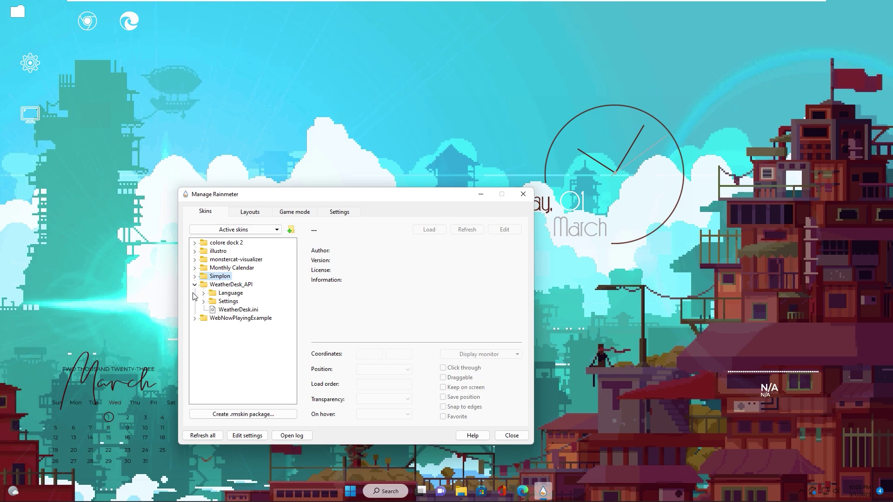
right_click(227, 310)
left_click(239, 318)
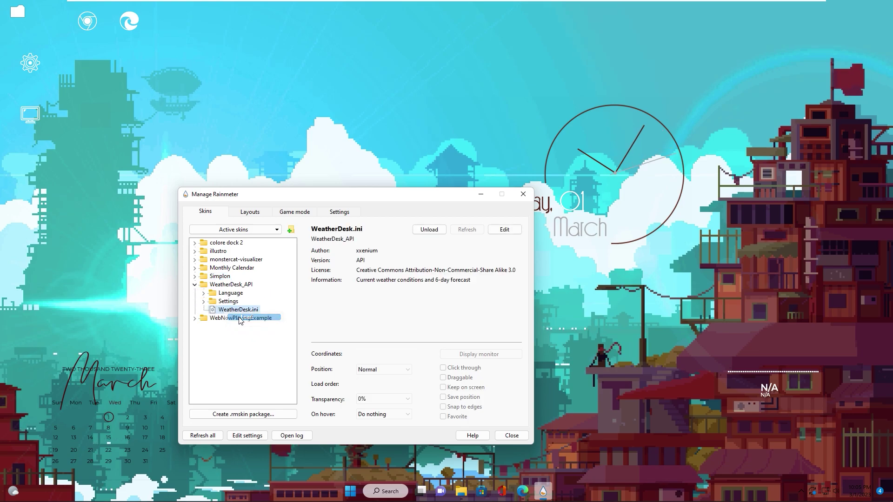
mouse_move(483, 195)
left_mouse_down()
mouse_move(320, 38)
mouse_move(295, 188)
left_mouse_up()
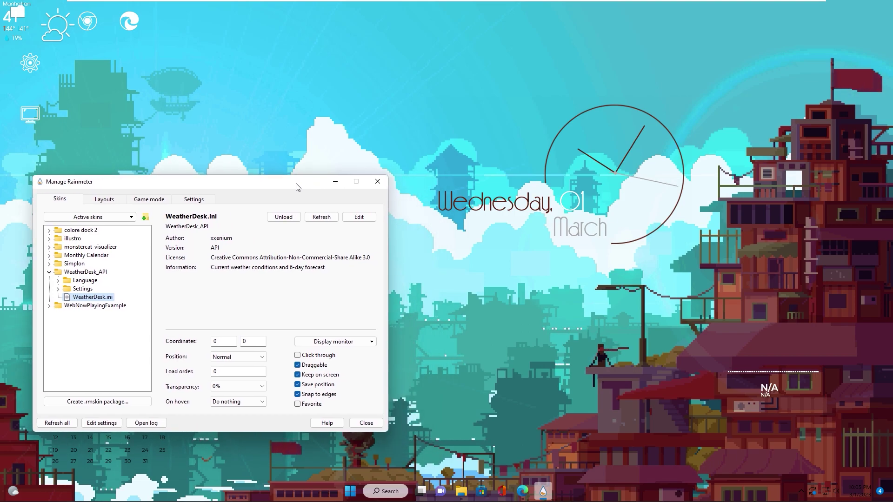
left_click(237, 356)
left_click(236, 394)
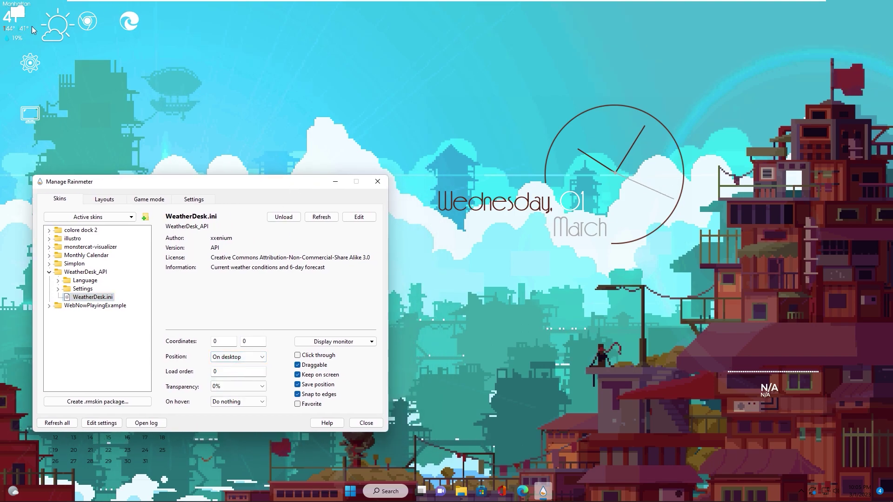
mouse_move(54, 33)
left_mouse_down()
mouse_move(393, 153)
mouse_move(492, 168)
left_mouse_up()
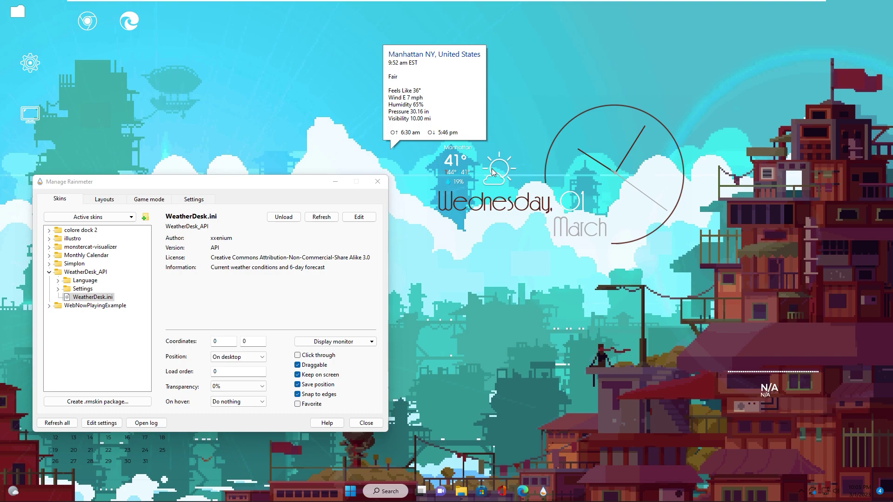
left_click_drag(327, 181, 358, 181)
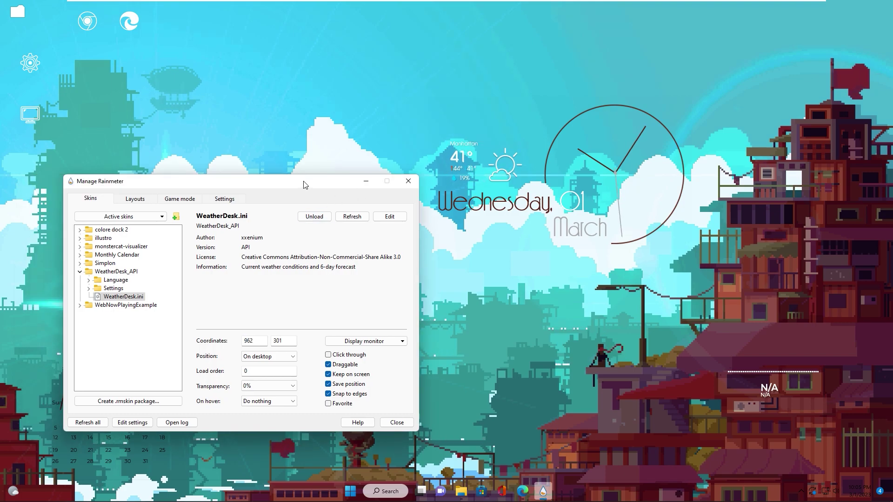
left_click_drag(304, 181, 310, 174)
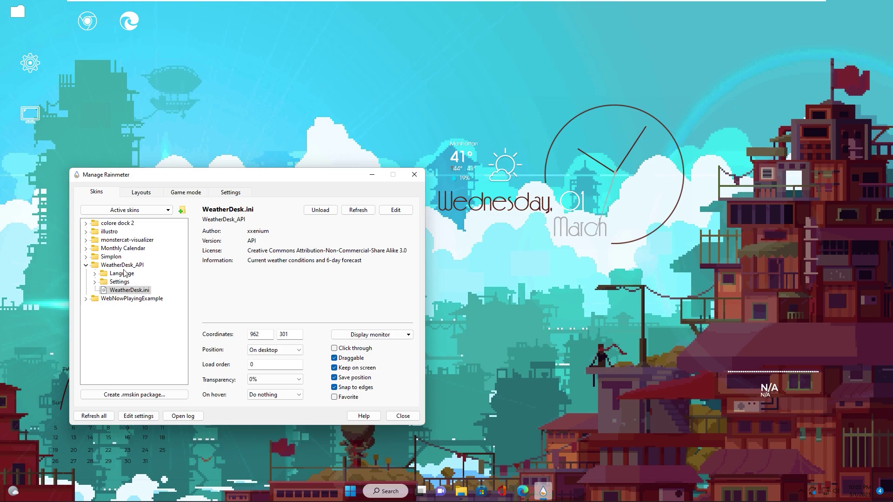
Step: Load the WeatherDesk_API Settings.ini skin, then minimize Manage Rainmeter
left_click(94, 281)
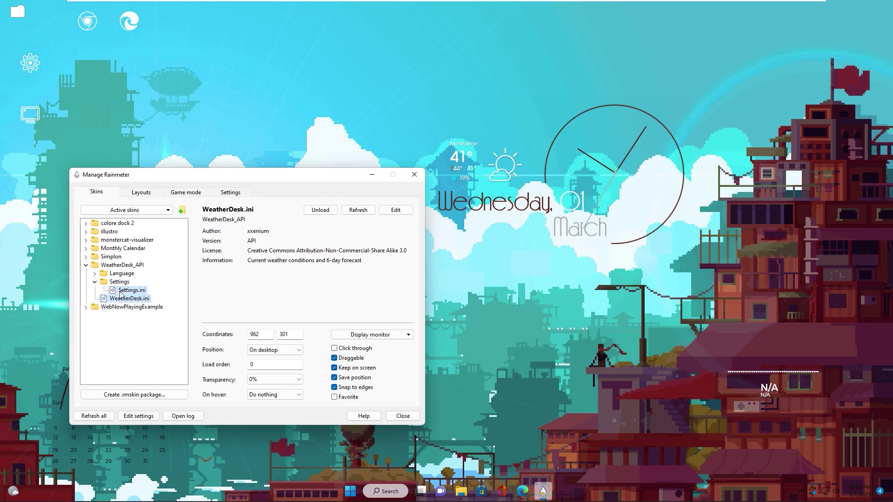
right_click(123, 291)
left_click(130, 298)
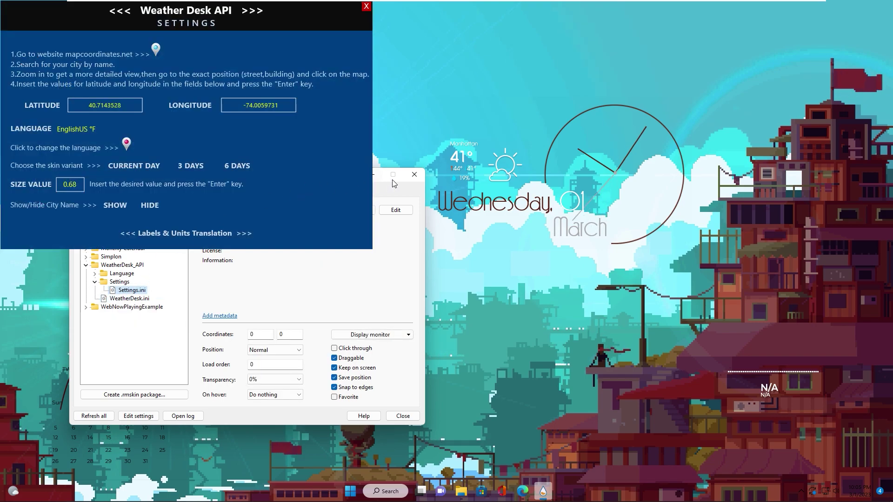
left_click(374, 176)
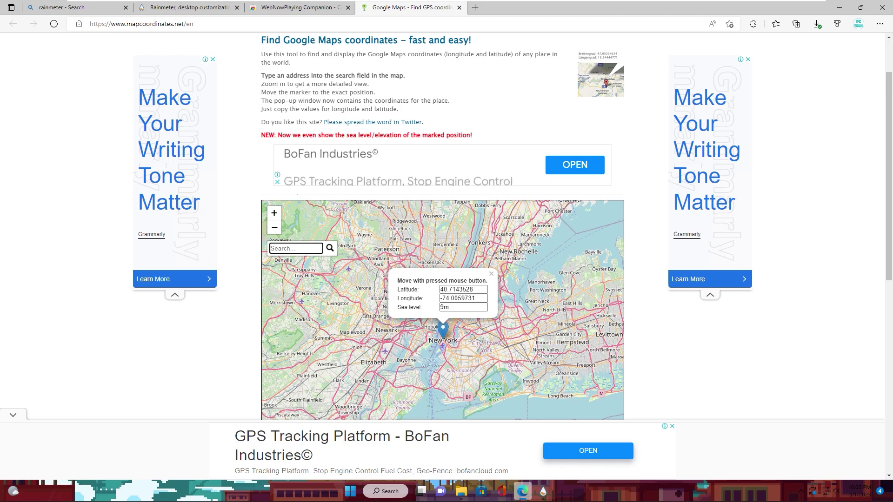
type("new york")
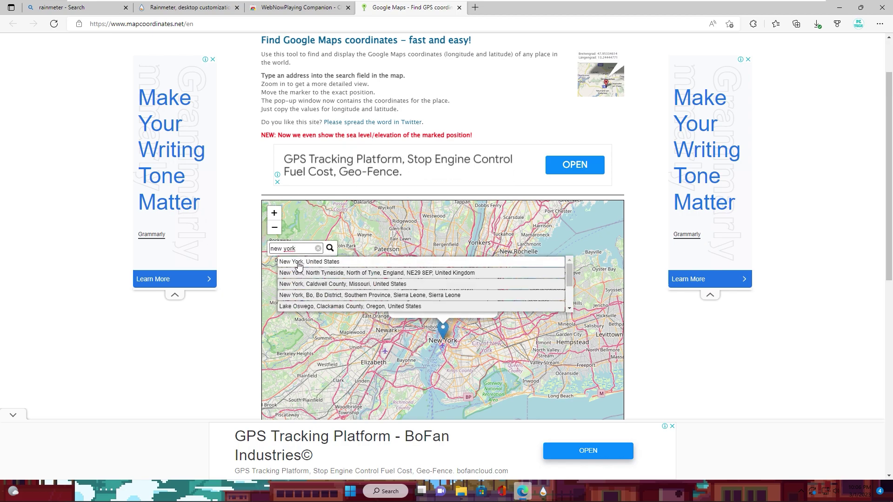
Step: Choose New York on mapcoordinates.net and paste latitude 43.1561681 into Weather Desk
left_click(299, 263)
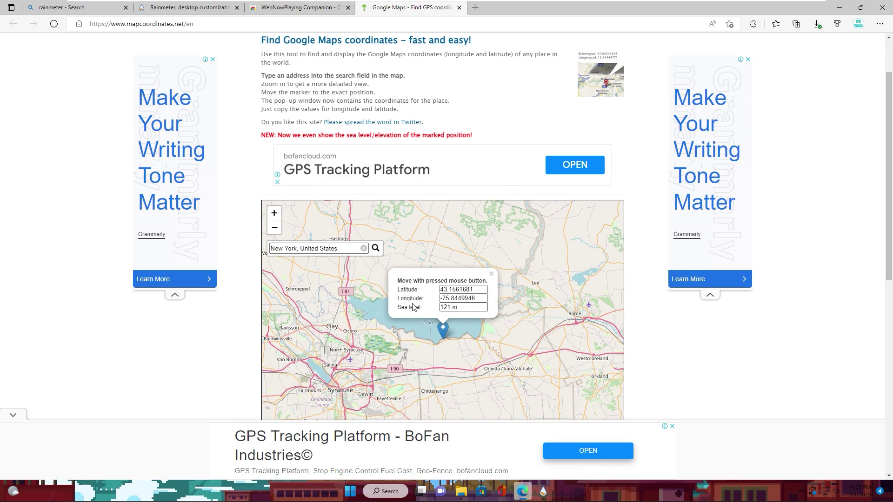
left_click(457, 289)
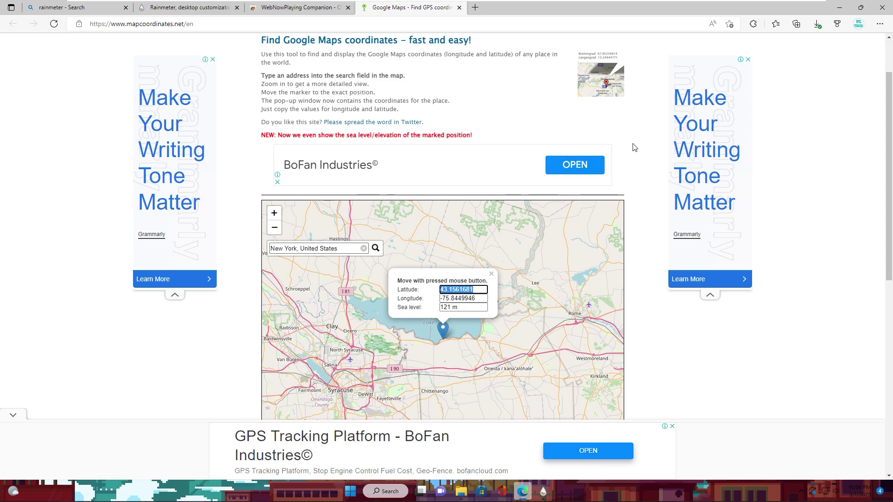
left_click(839, 7)
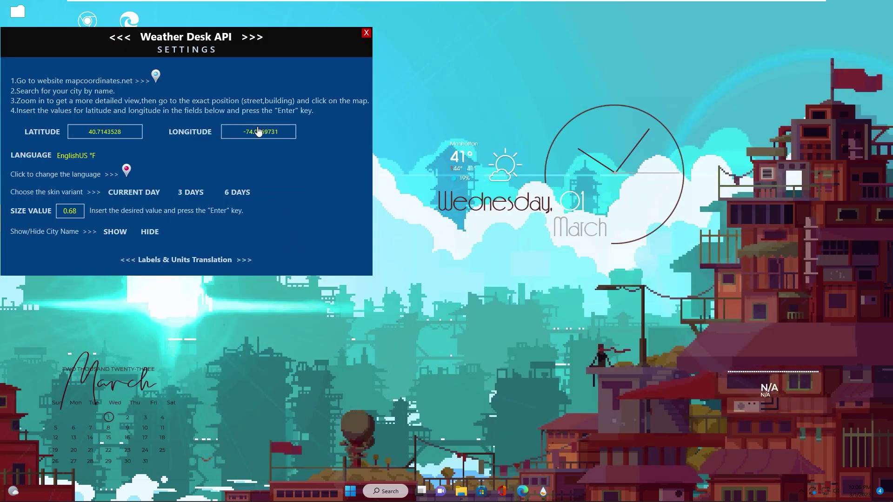
left_click(130, 136)
type("43.1561681")
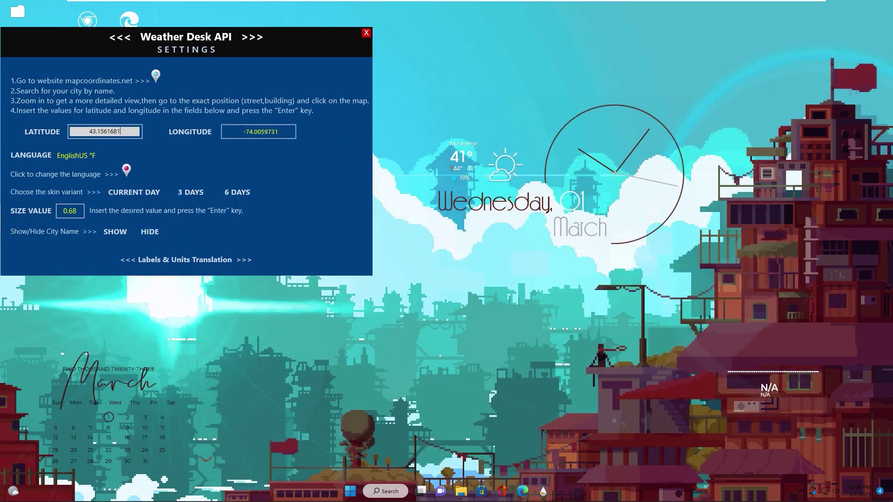
key("Return")
Step: Copy New York's longitude -75.8449946 into the Weather Desk longitude field
left_click(523, 491)
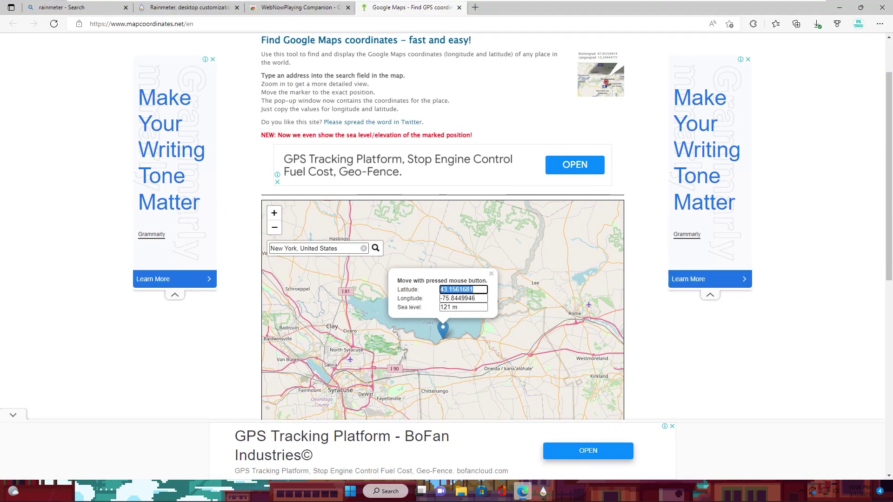
left_click(460, 298)
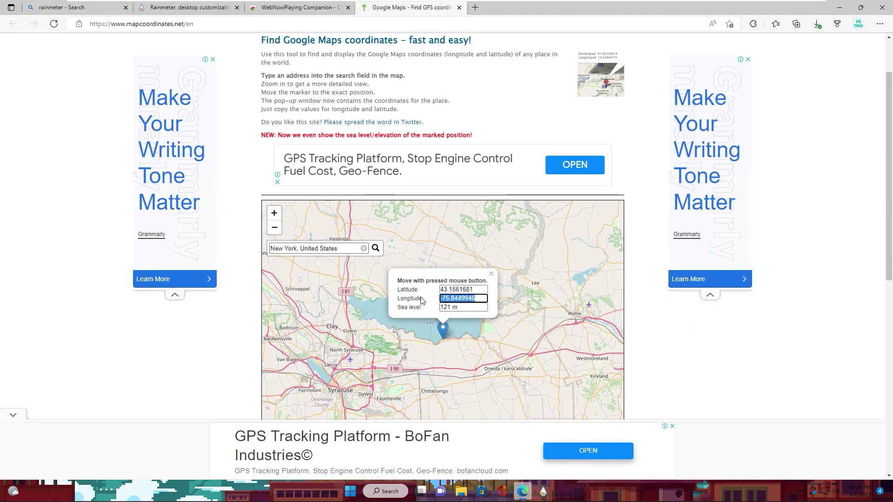
left_click(838, 9)
left_click(281, 130)
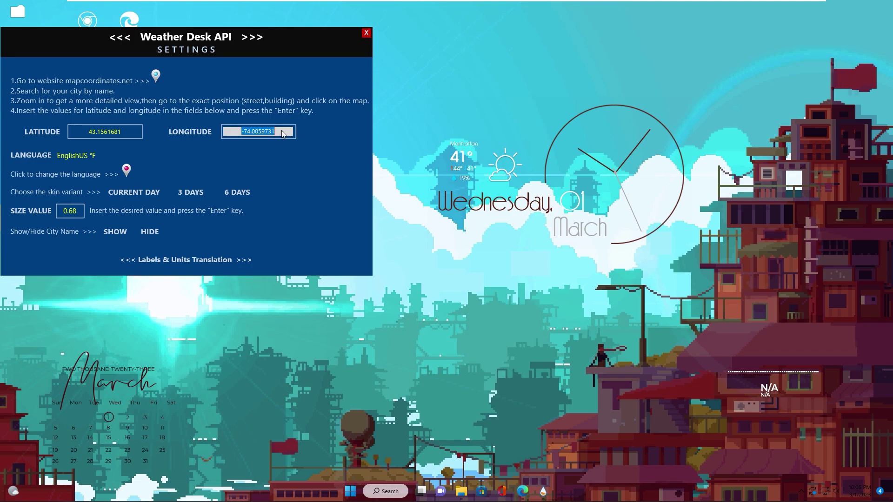
type("-75.8449946")
key("Return")
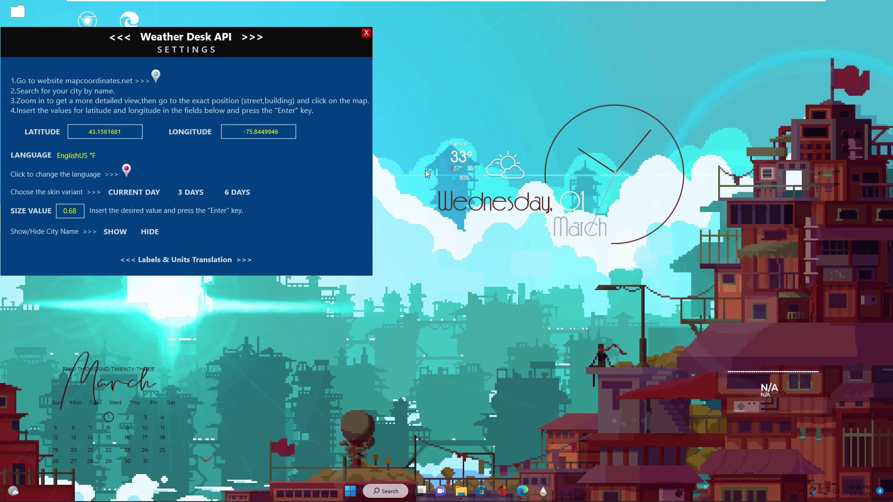
Step: Preview the 3-day weather variant, return to current day, and hide the city name
left_click_drag(99, 39, 119, 55)
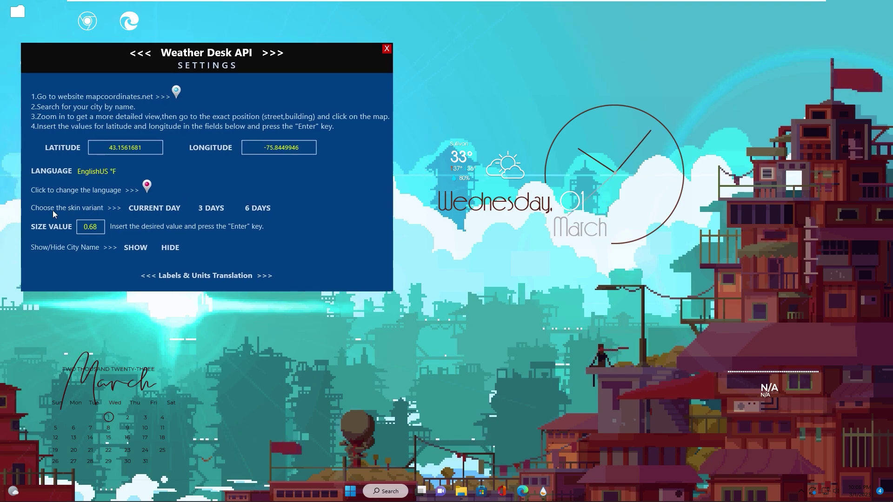
left_click(208, 215)
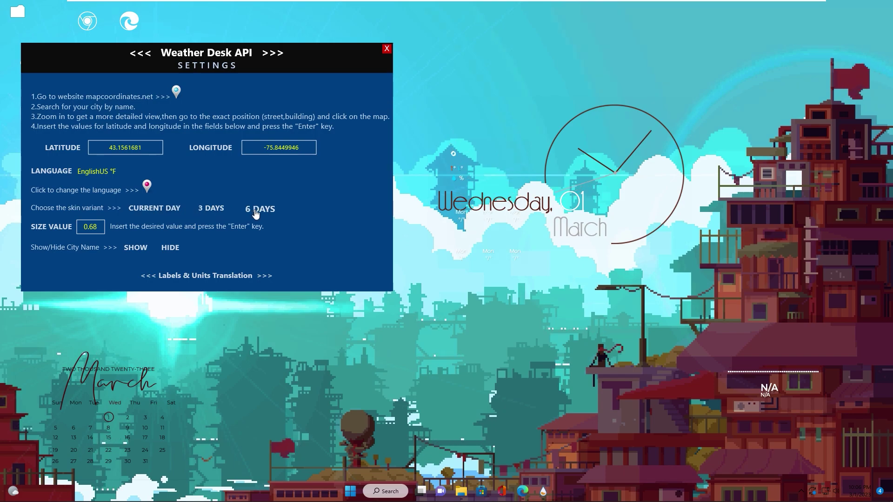
left_click(148, 208)
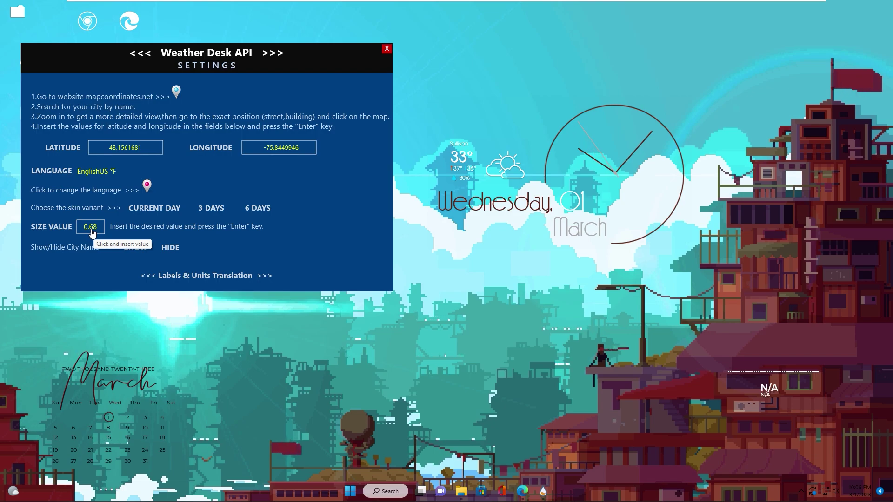
left_click(85, 234)
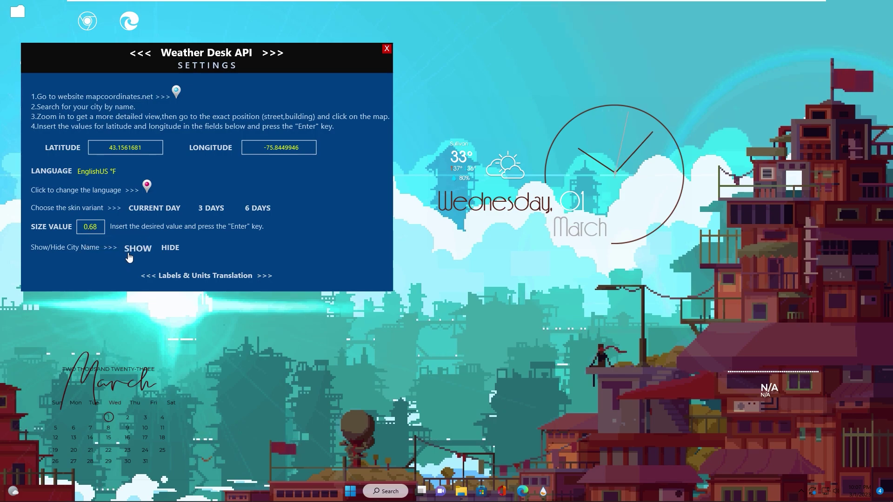
left_click(170, 248)
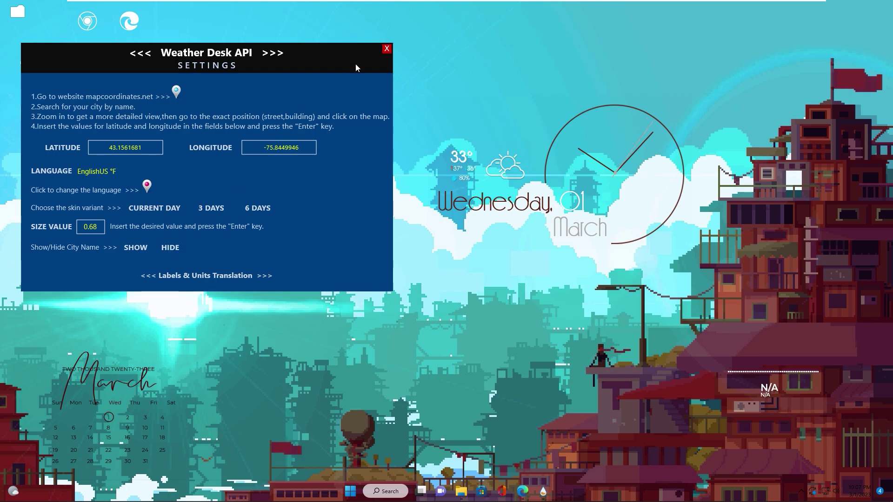
Step: Close Weather Desk settings, start the song in the music widget, and reopen Manage Rainmeter
left_click(387, 50)
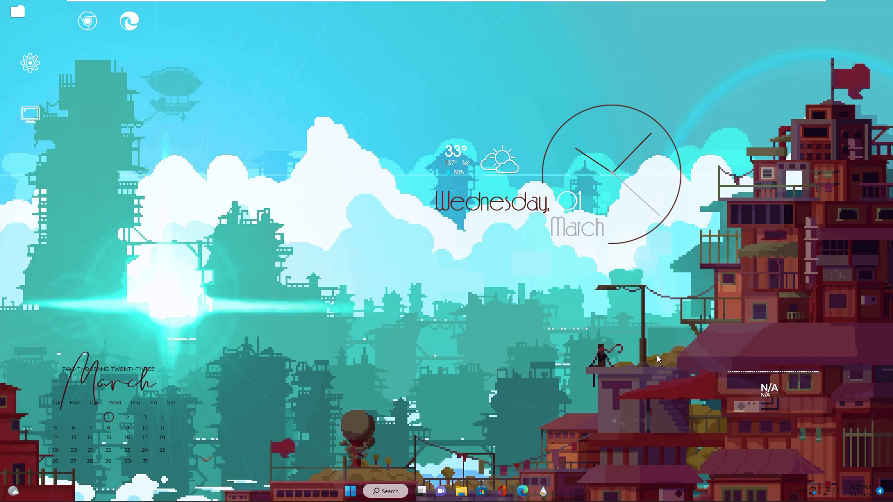
left_click(739, 378)
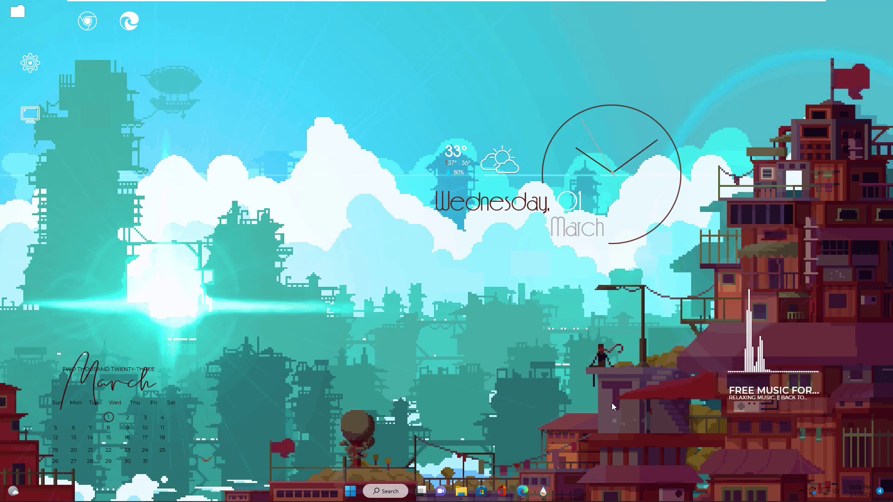
left_click(541, 493)
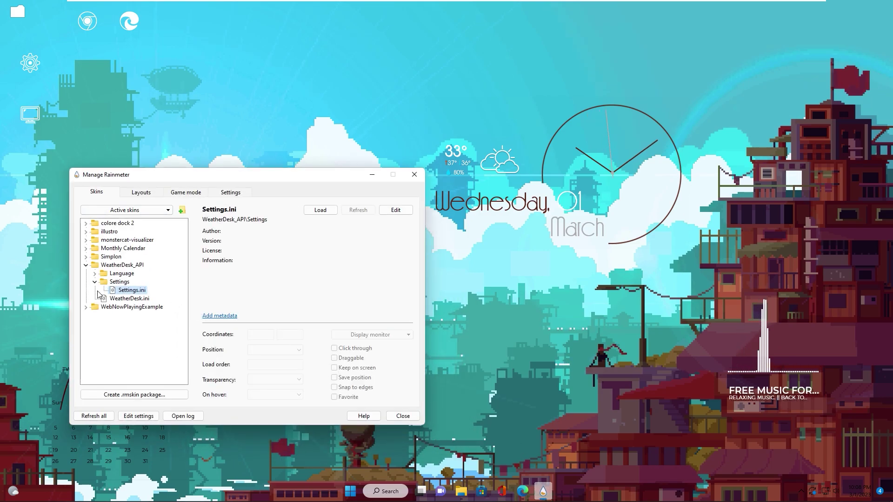
Step: Edit monstercat-visualizer's general.ini settings and lower the Song Info scale to 0.16
left_click(86, 240)
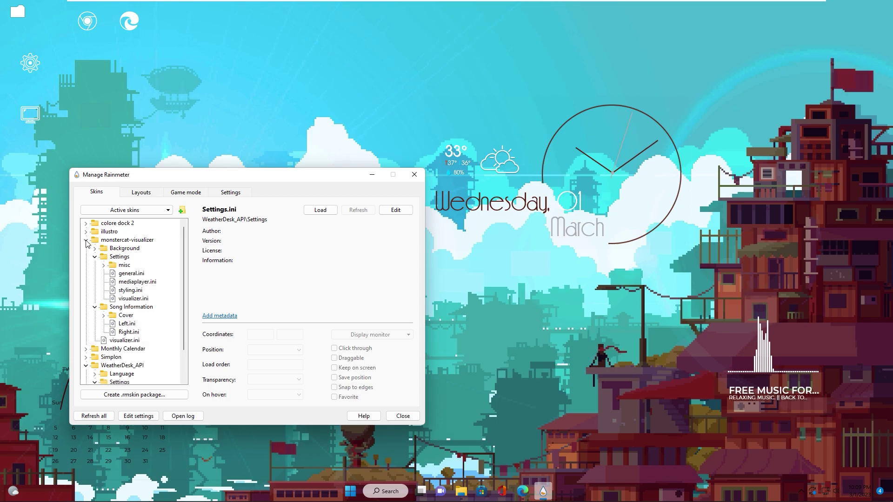
right_click(126, 276)
left_click(149, 280)
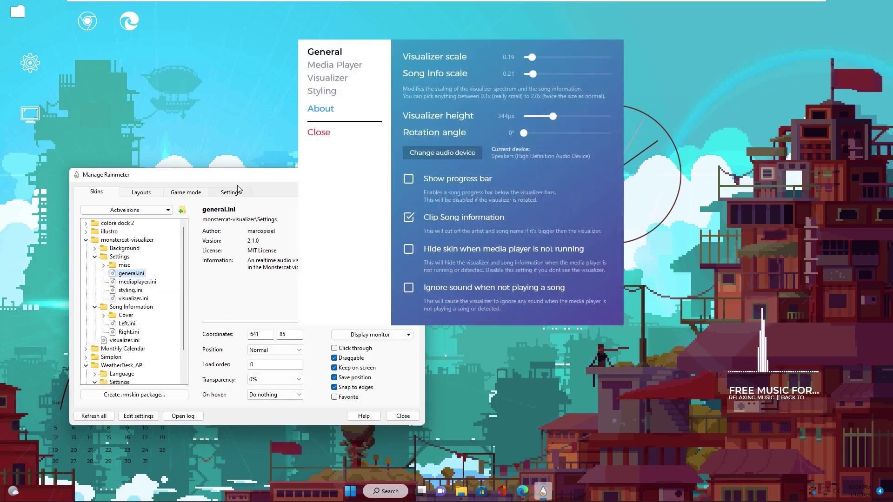
left_click_drag(464, 44, 284, 93)
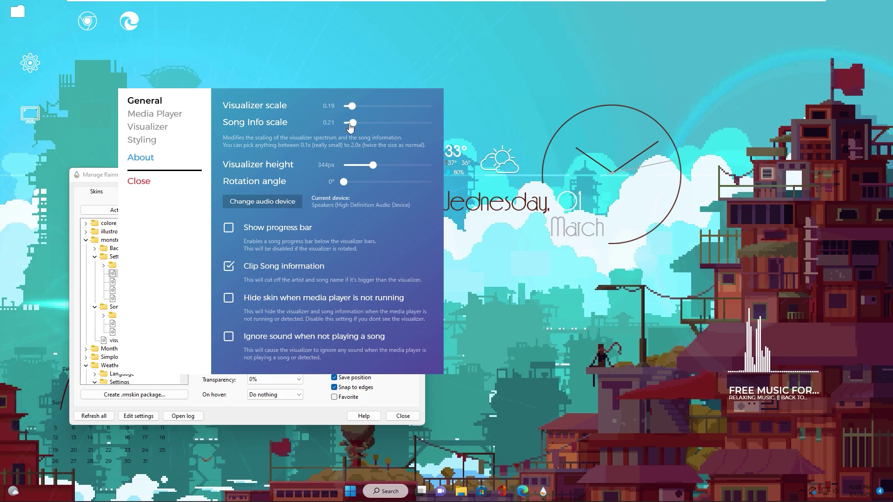
left_click_drag(352, 124, 351, 127)
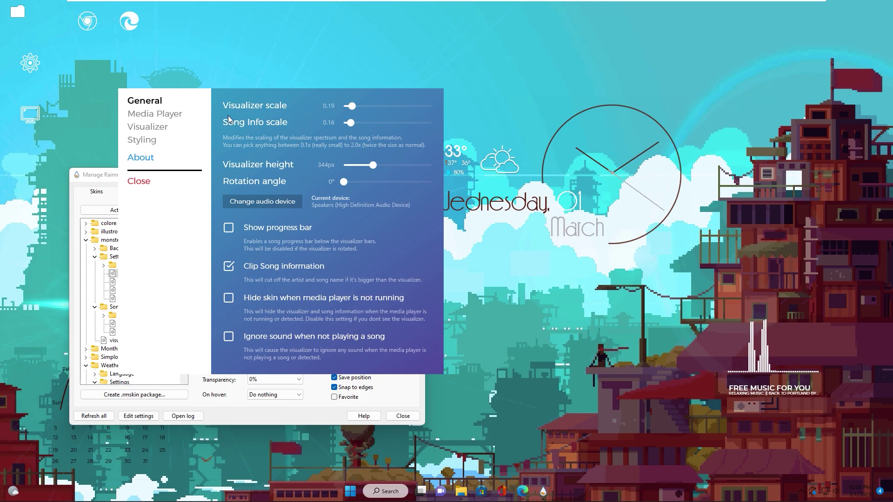
left_click(147, 114)
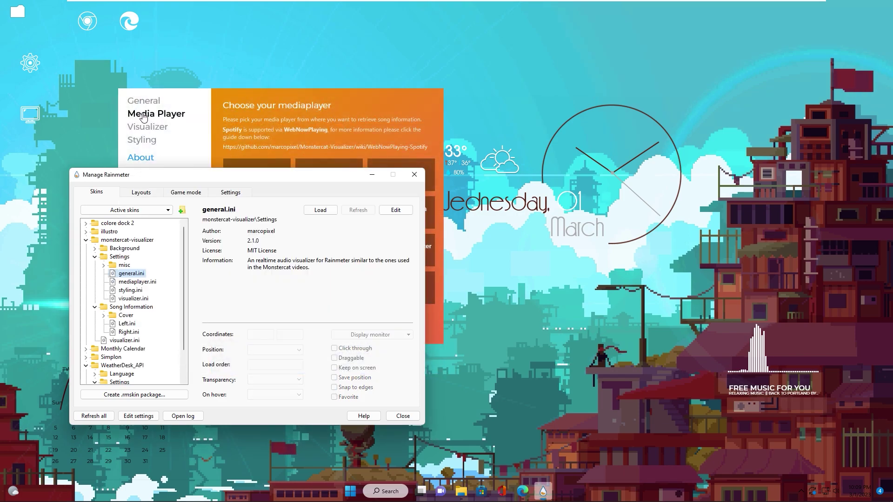
Step: Set visualizer bar width to 22px, bar count to 47 and sensitivity to 30db, then close
left_click(372, 174)
left_click(148, 127)
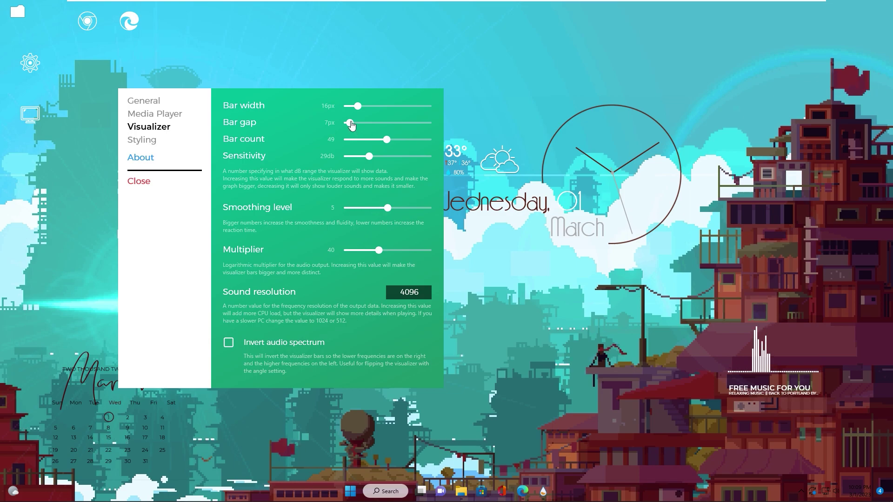
left_click_drag(358, 107, 364, 112)
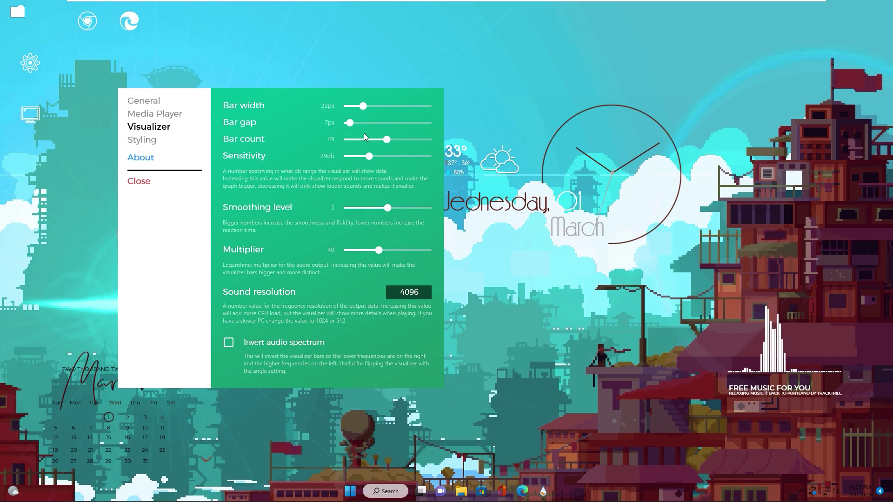
left_click_drag(386, 139, 385, 140)
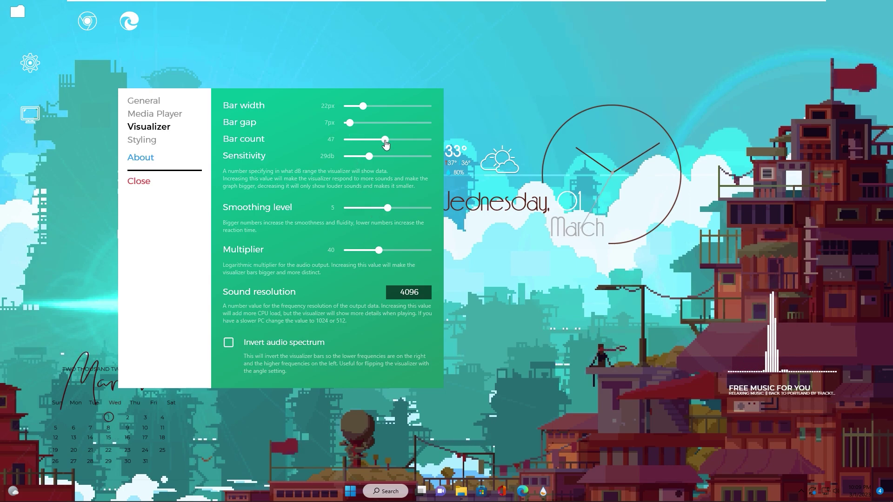
left_click_drag(369, 157, 371, 158)
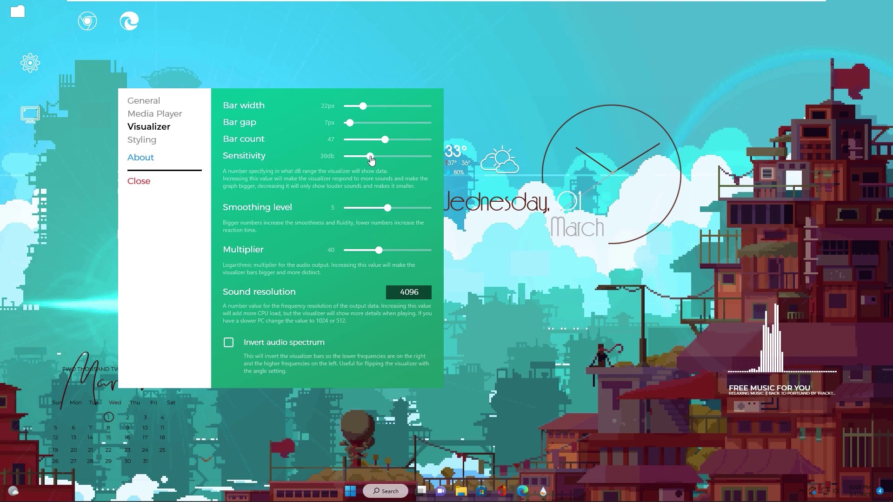
left_click(139, 182)
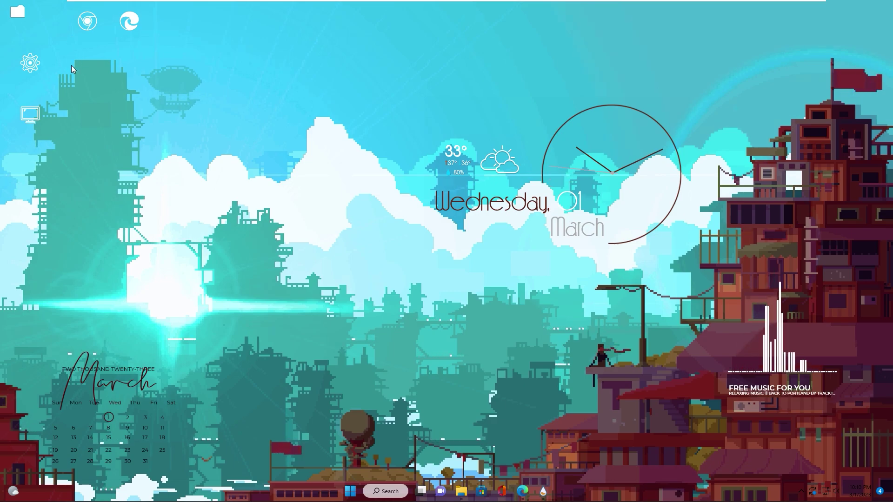
double_click(18, 13)
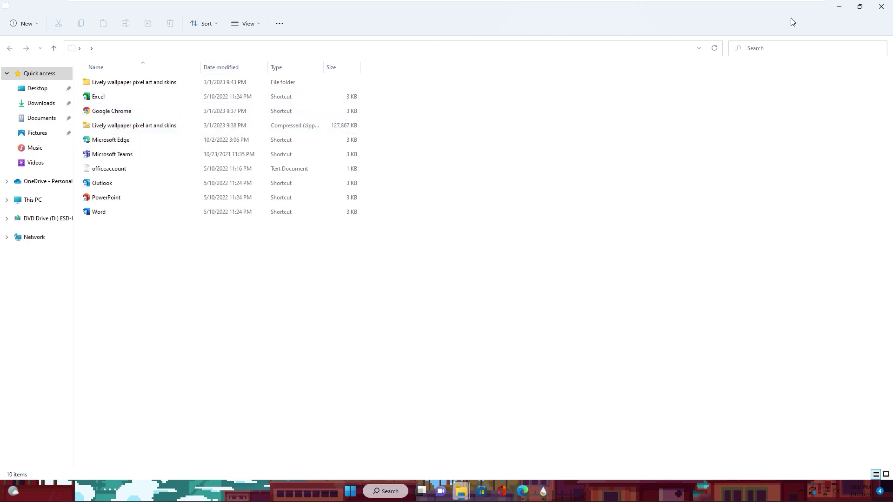
left_click(881, 7)
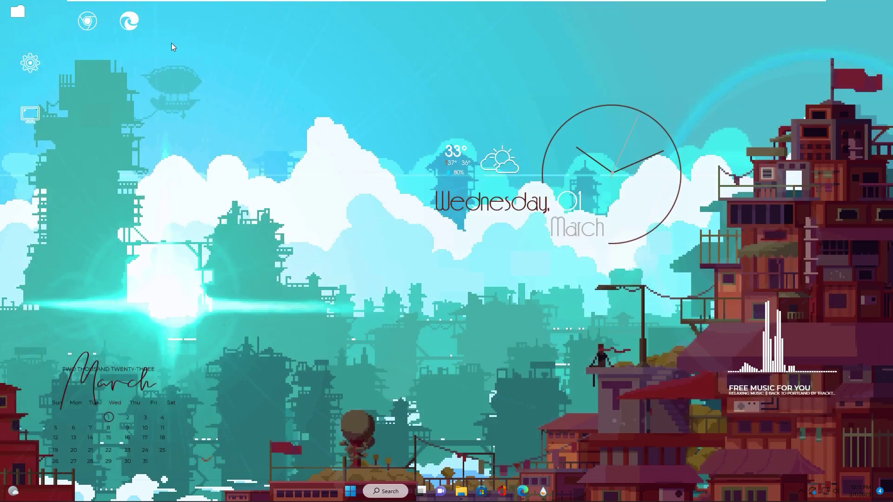
left_click(18, 14)
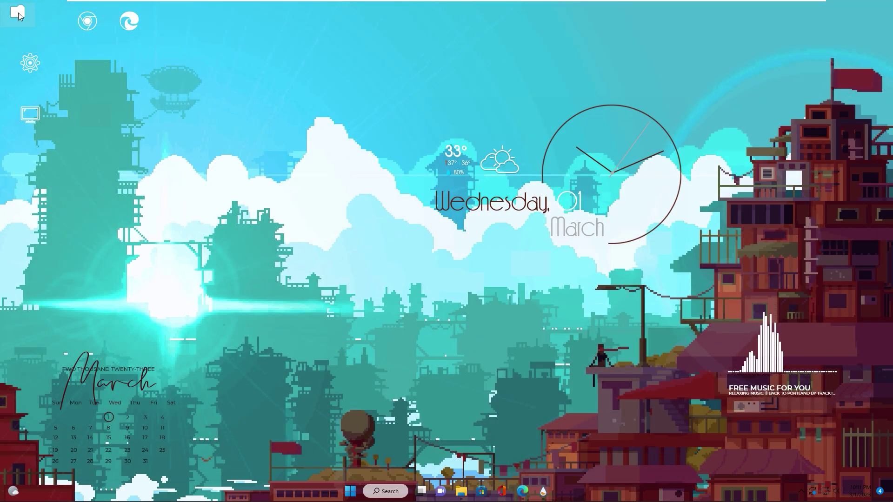
double_click(18, 12)
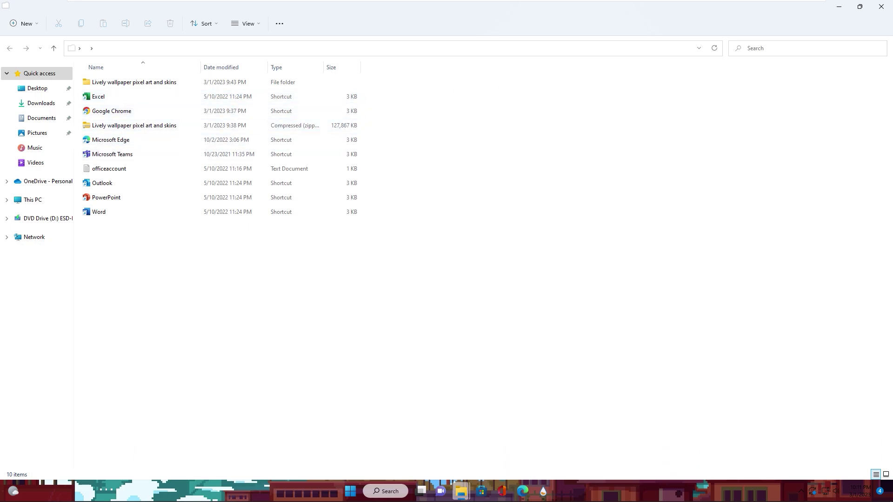
left_click(881, 6)
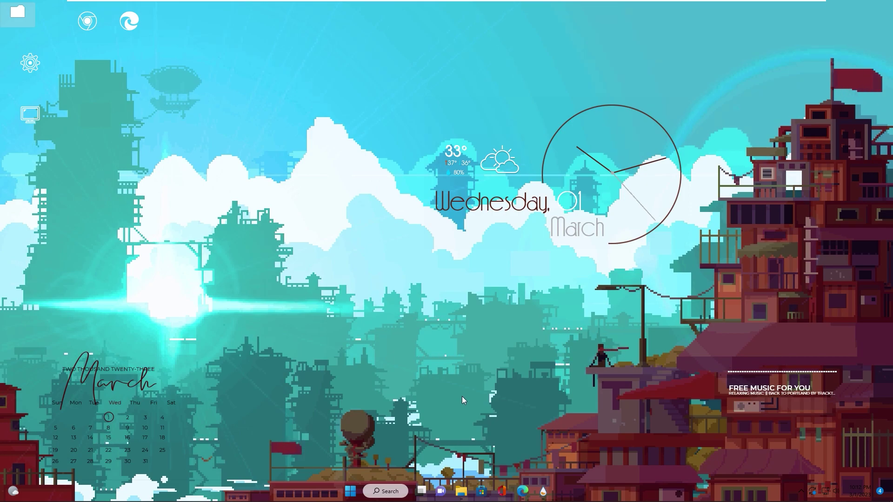
Step: Remove the Rainmeter, Office, Microsoft Store and File Explorer shortcuts from the taskbar
right_click(547, 494)
left_click(513, 464)
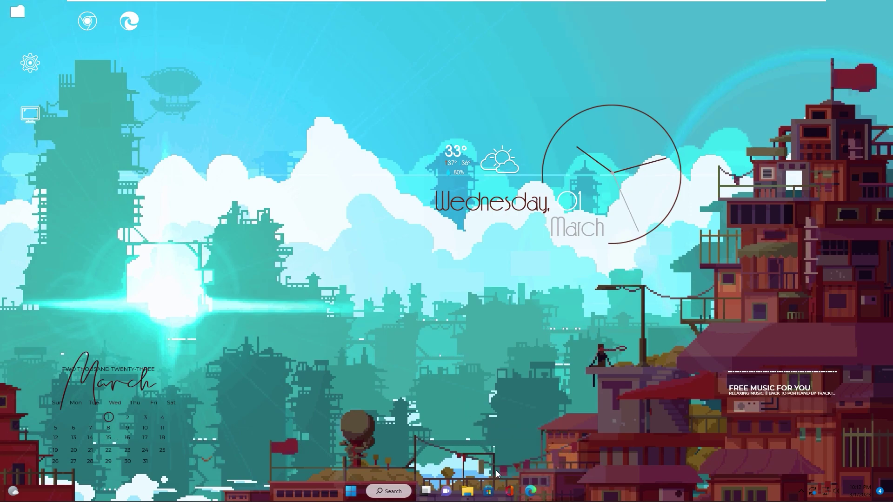
right_click(512, 494)
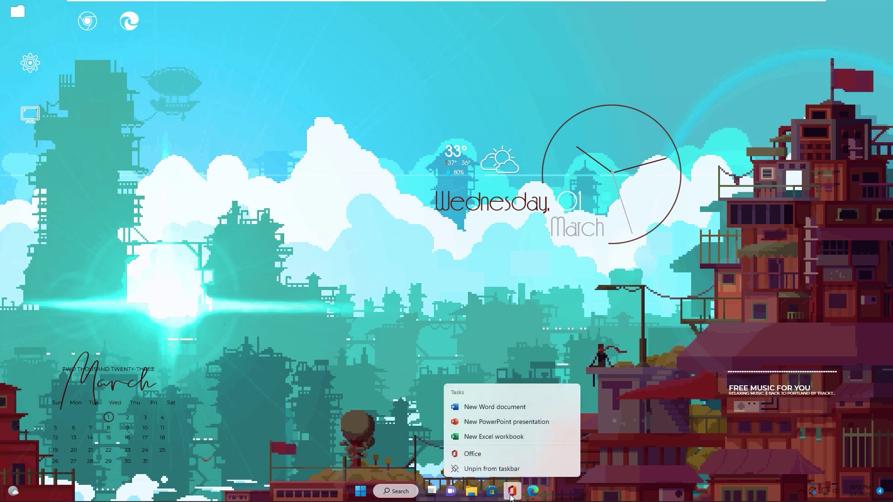
left_click(475, 466)
right_click(501, 492)
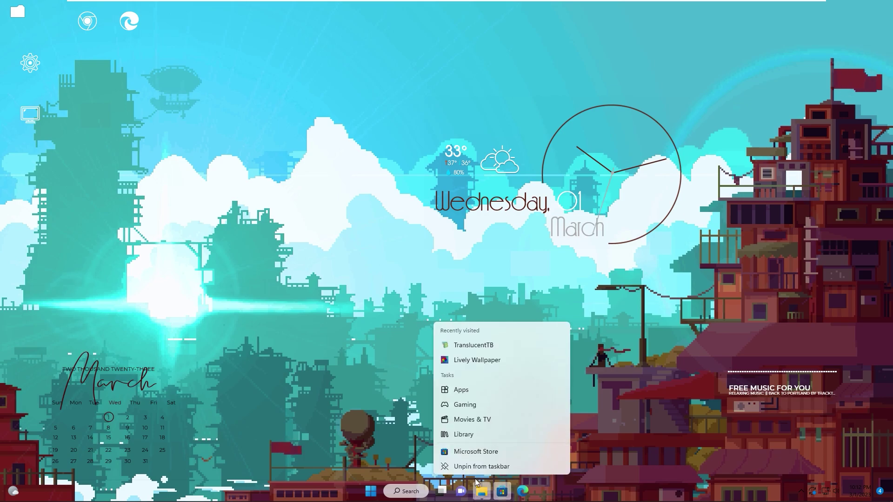
left_click(469, 466)
right_click(492, 491)
key("Escape")
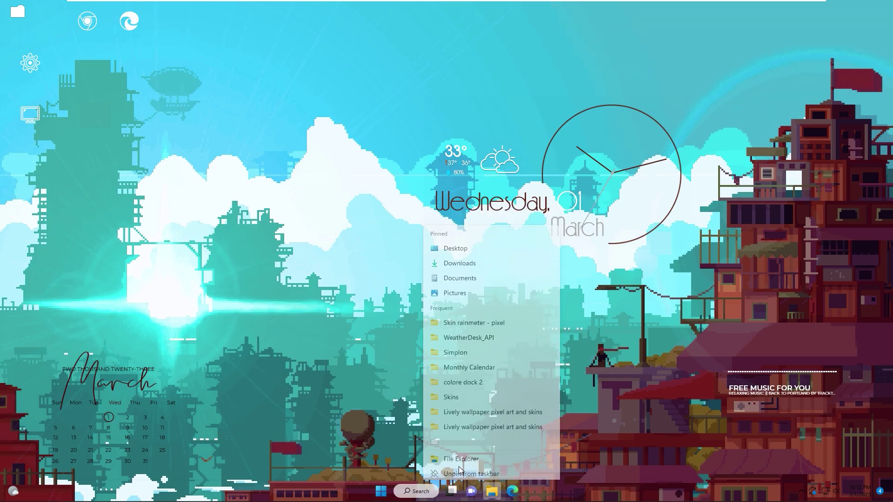
right_click(492, 491)
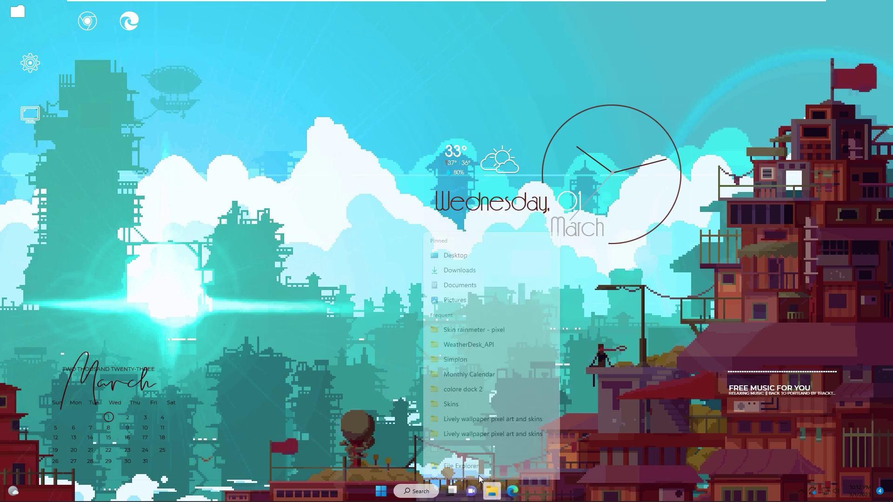
left_click(460, 466)
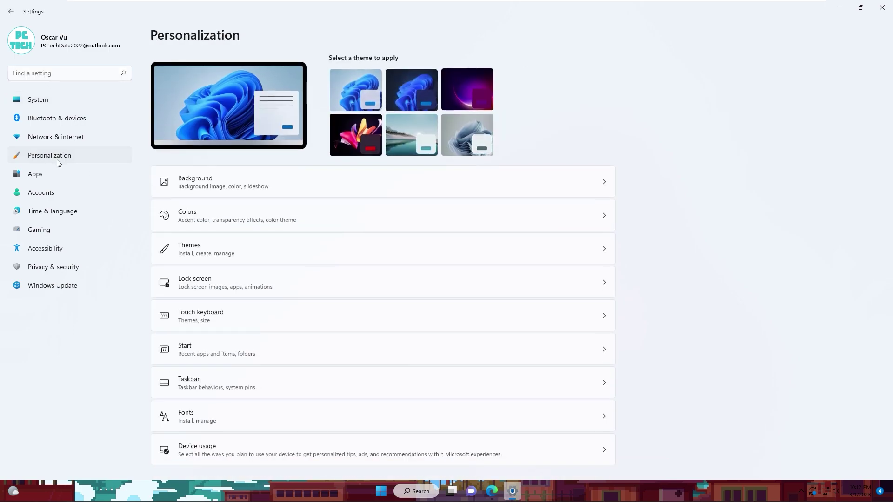
Step: Switch off the Search and Task view taskbar buttons, then close Settings
left_click(196, 383)
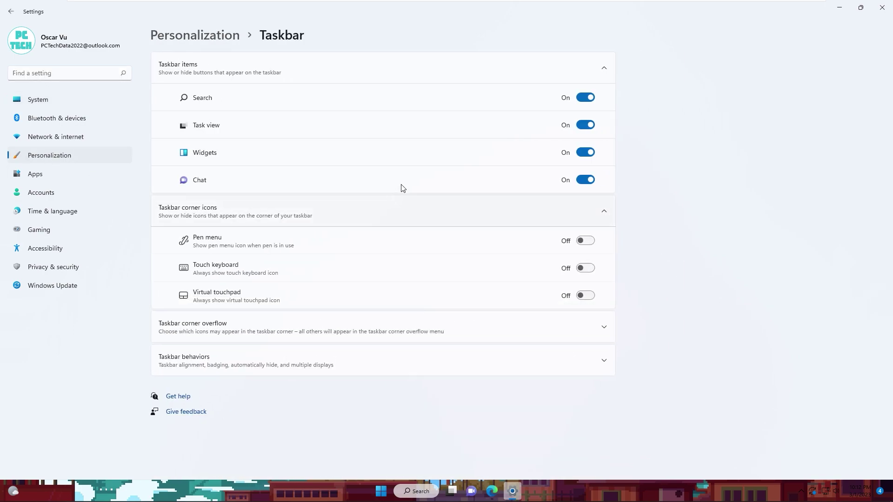
left_click(586, 98)
left_click(585, 125)
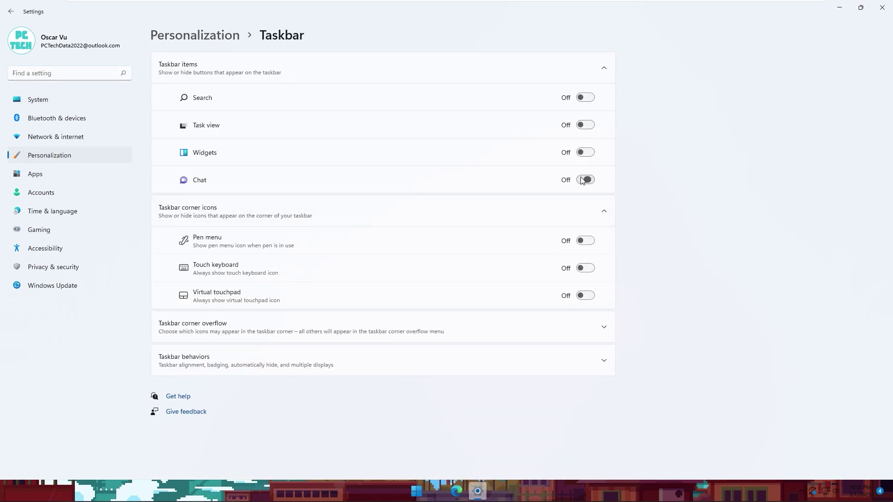
left_click(881, 8)
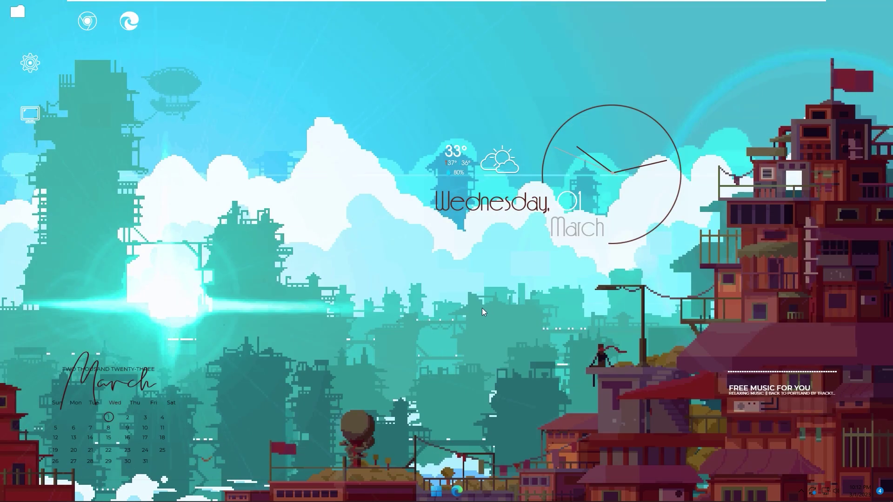